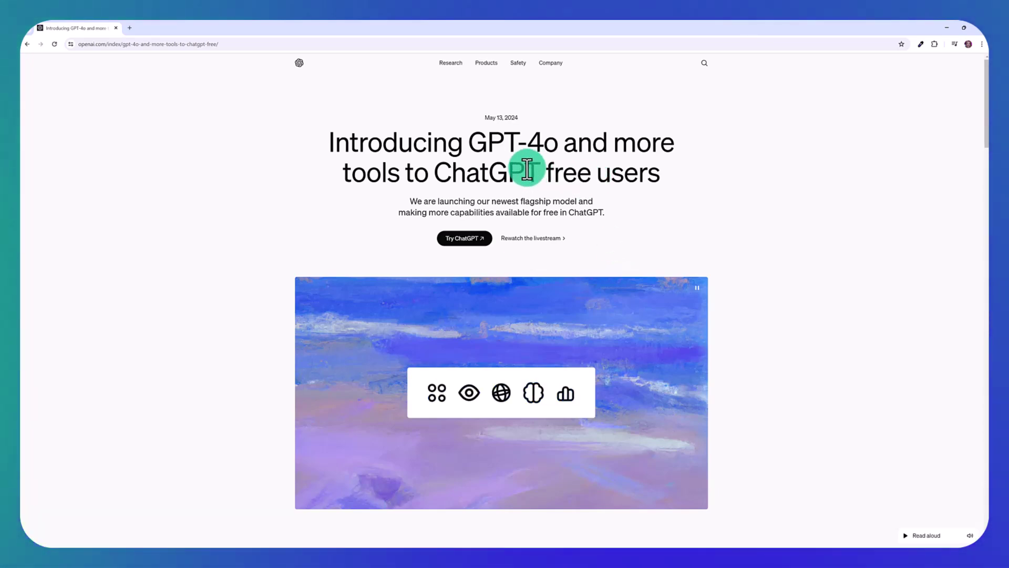
Step: Scroll through the 'Introducing GPT-4o' article down to its free-user features section
scroll(552, 206, down, 5)
scroll(556, 206, down, 6)
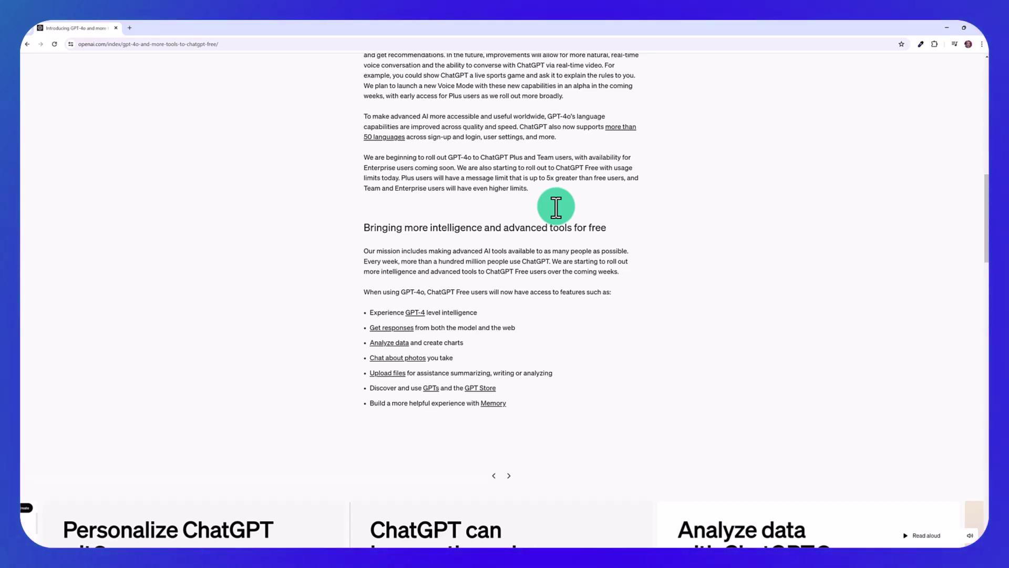
scroll(579, 247, down, 1)
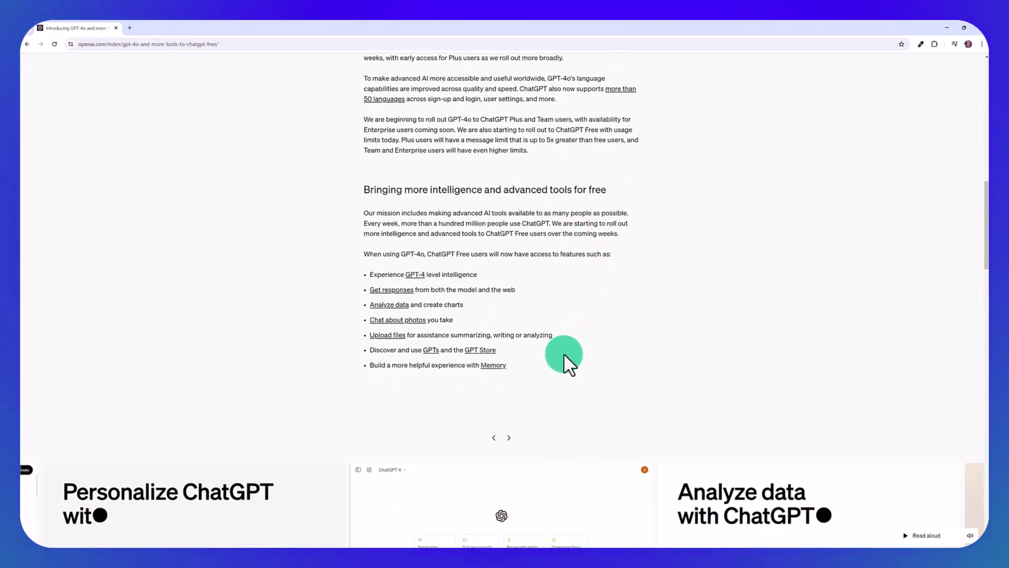
scroll(596, 368, down, 1)
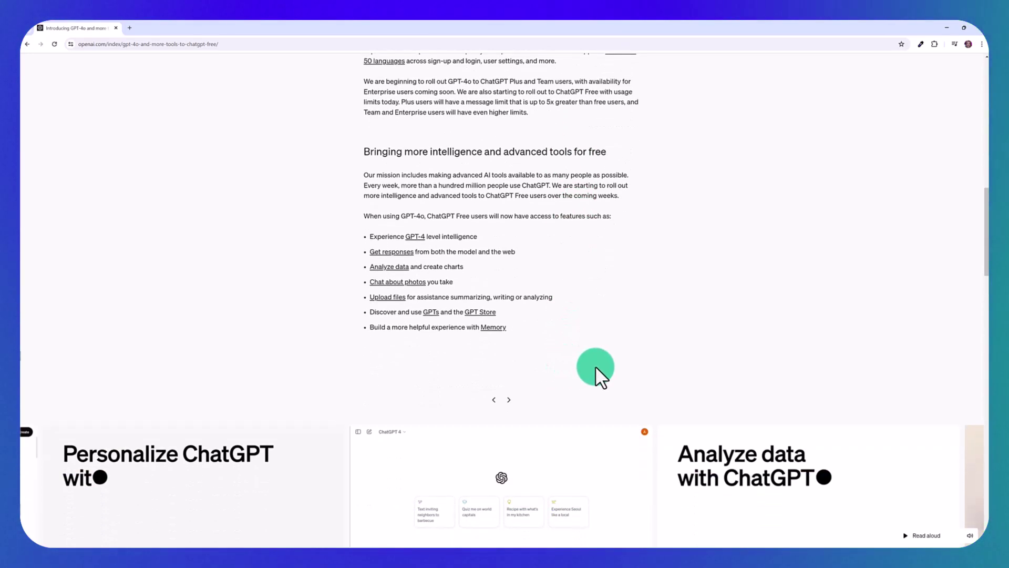
scroll(595, 365, down, 1)
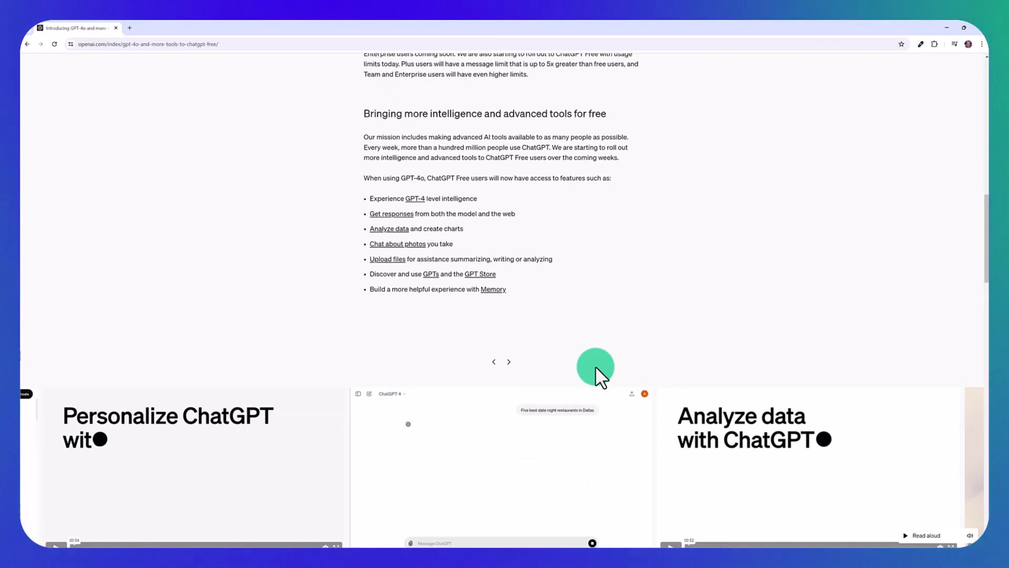
scroll(595, 365, down, 1)
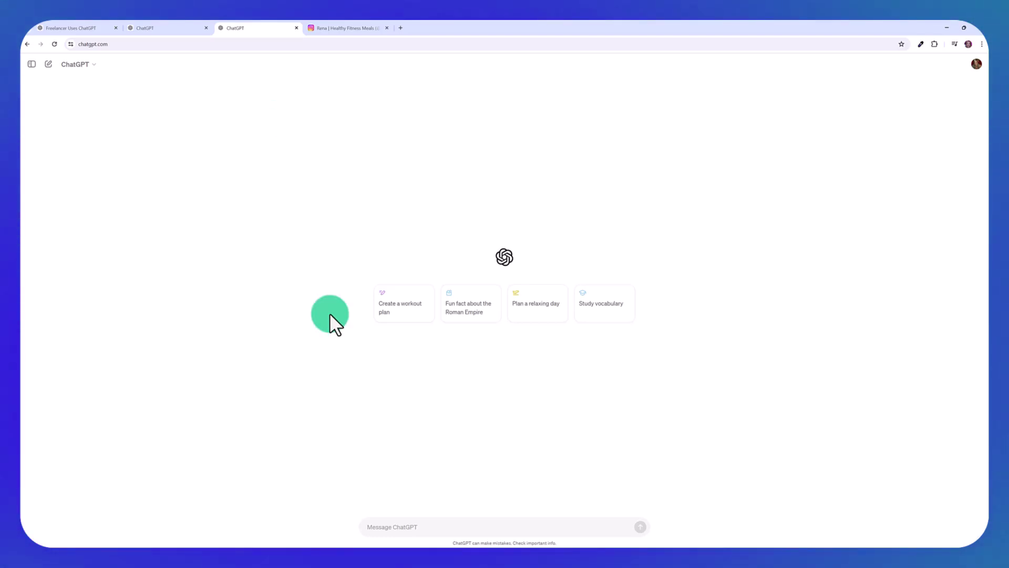
click(100, 72)
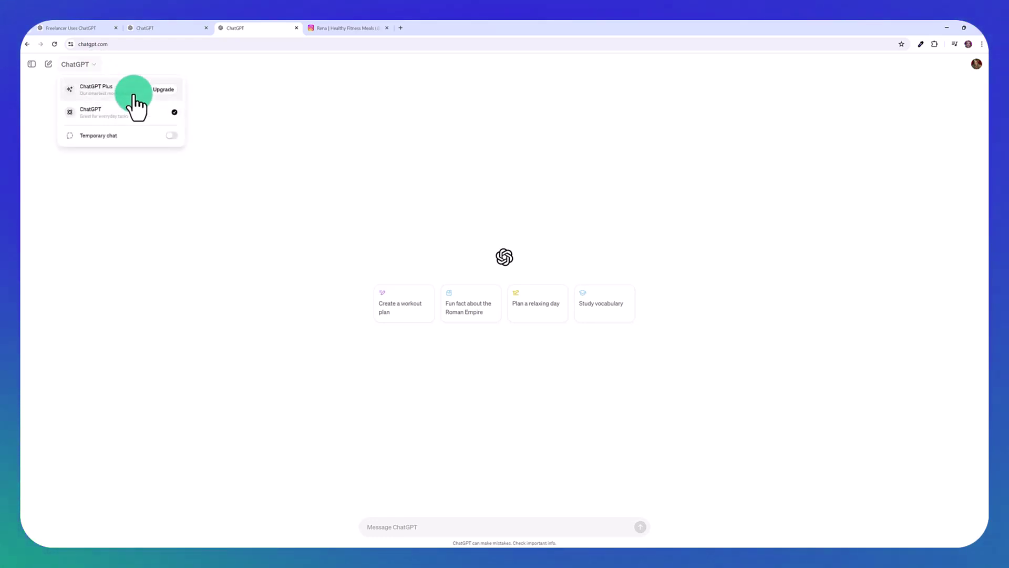
click(423, 529)
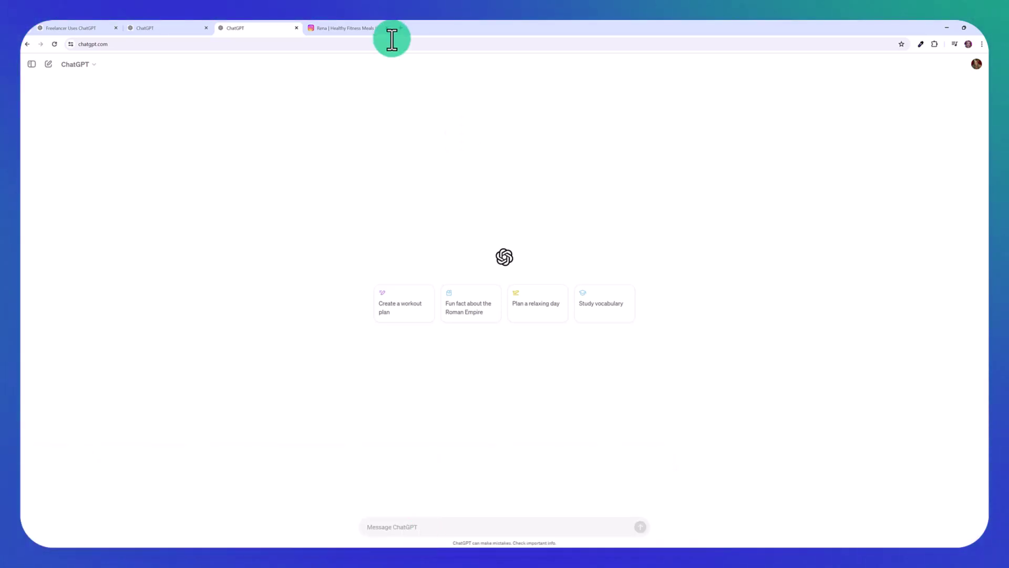
click(354, 27)
scroll(754, 360, down, 3)
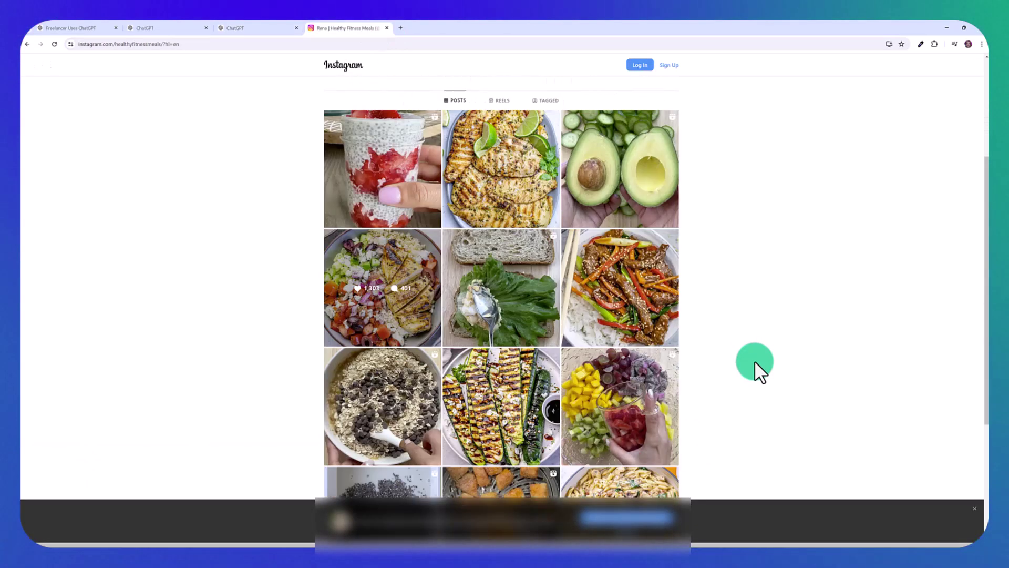
scroll(755, 360, down, 2)
scroll(755, 360, down, 2)
scroll(745, 360, up, 3)
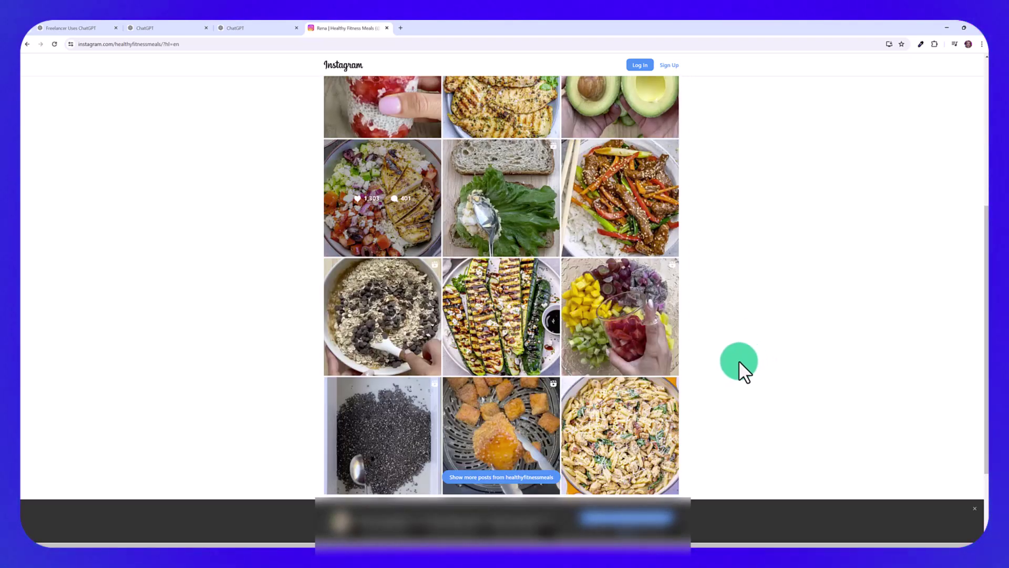
Step: Paste the 7-day fitness content-calendar prompt, correct 'smmothie' to 'smoothie', and send it
click(267, 28)
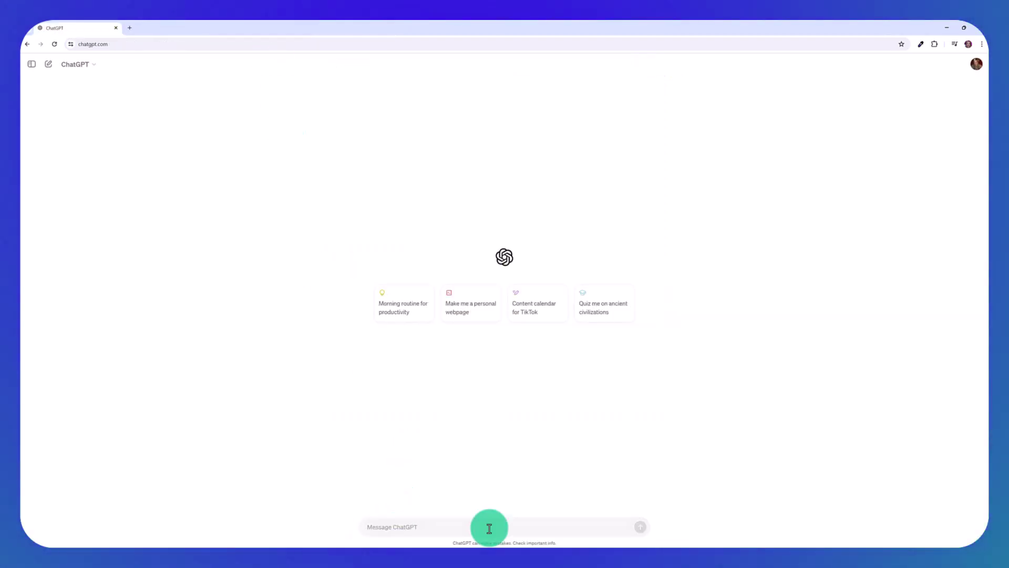
right_click(489, 527)
click(527, 444)
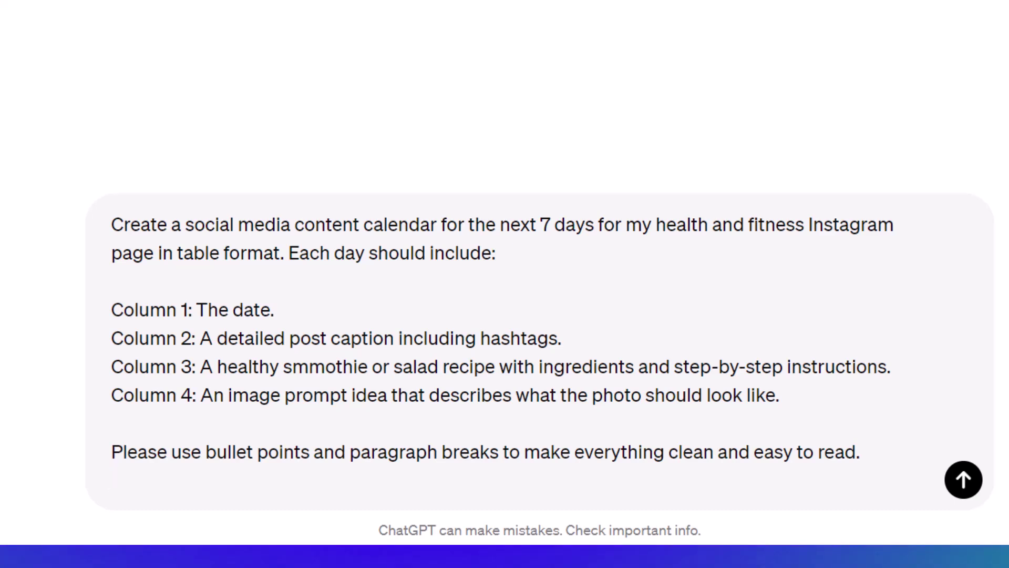
click(321, 366)
key(BackSpace)
text(o)
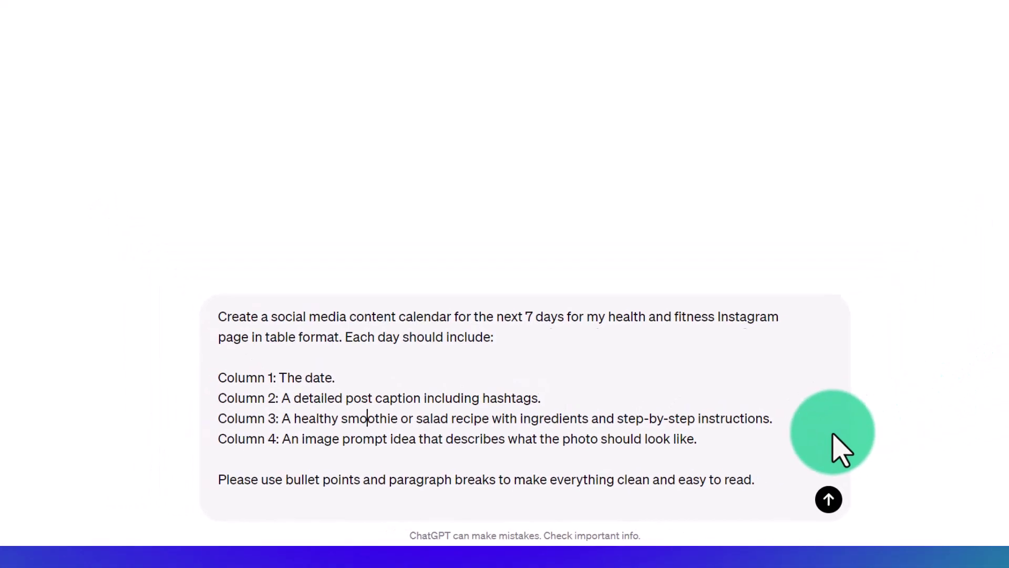
click(723, 514)
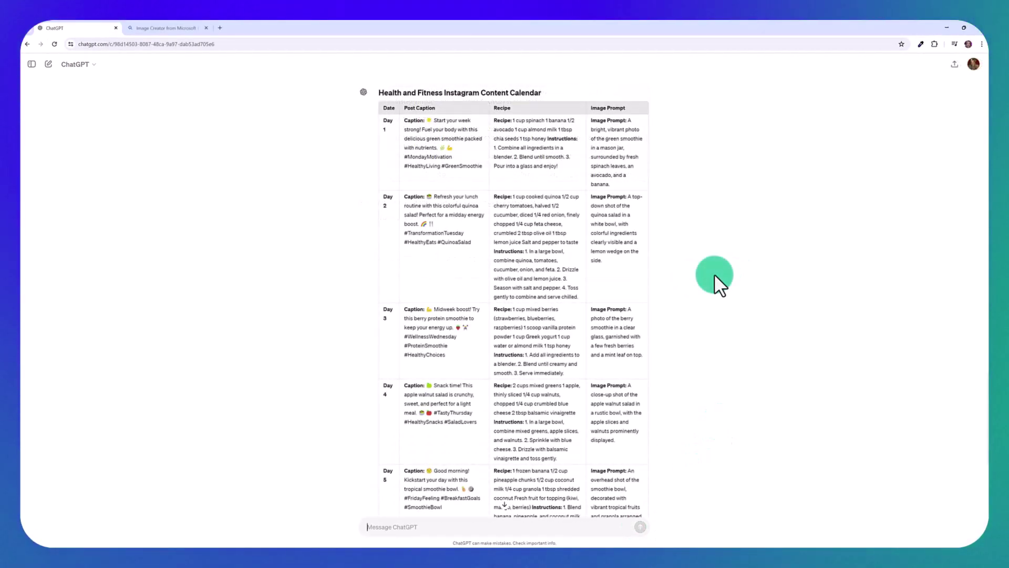
Step: Scroll down the calendar table and select Day 5's smoothie-bowl image prompt
scroll(714, 301, down, 2)
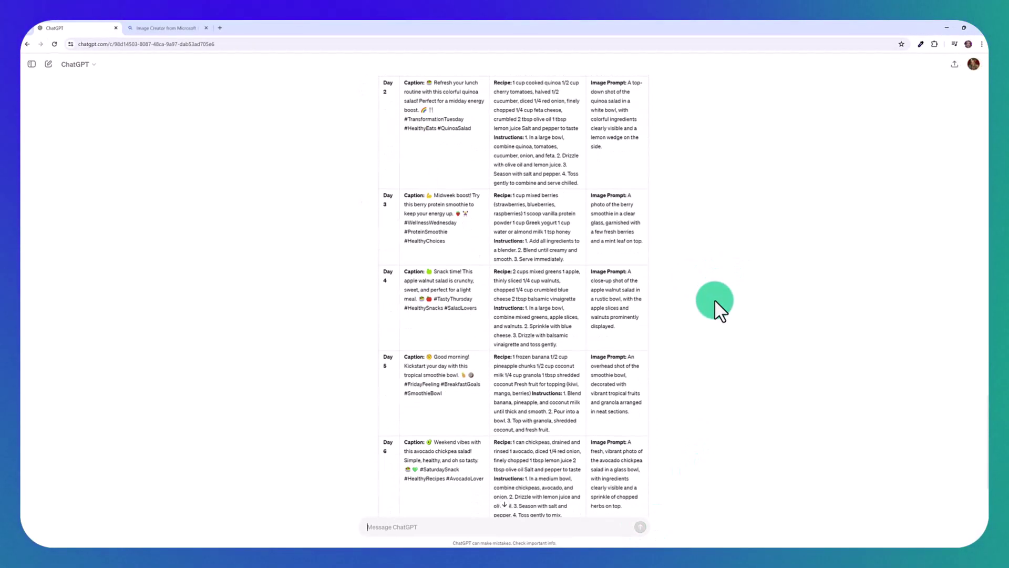
scroll(714, 301, down, 2)
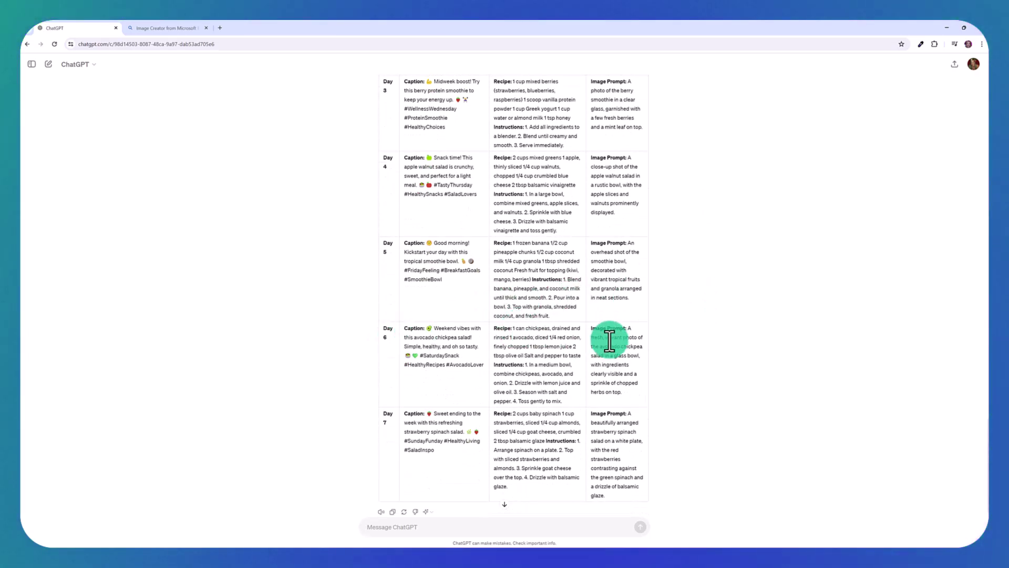
scroll(609, 341, down, 1)
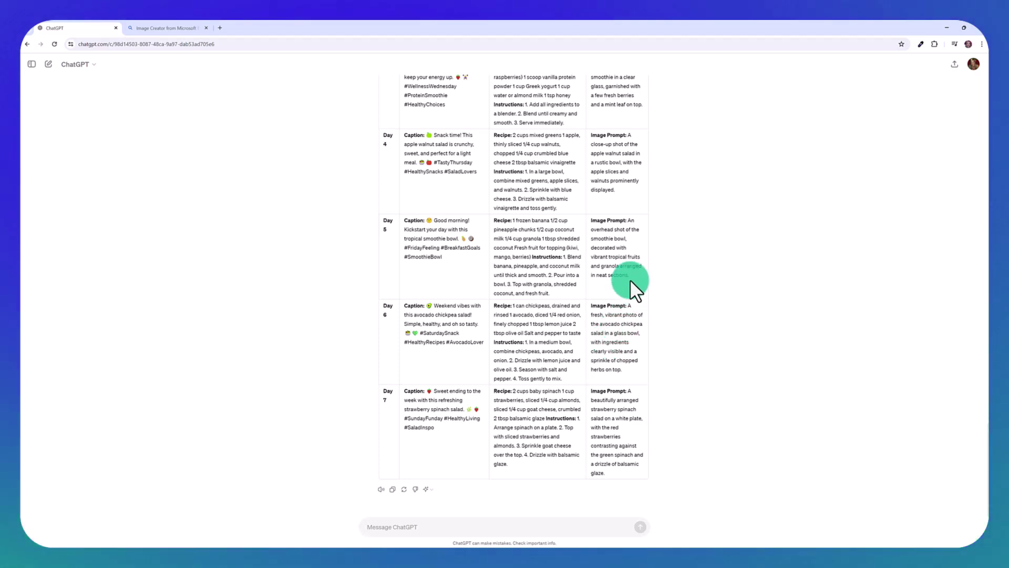
drag(630, 279, 629, 222)
key(ctrl+c)
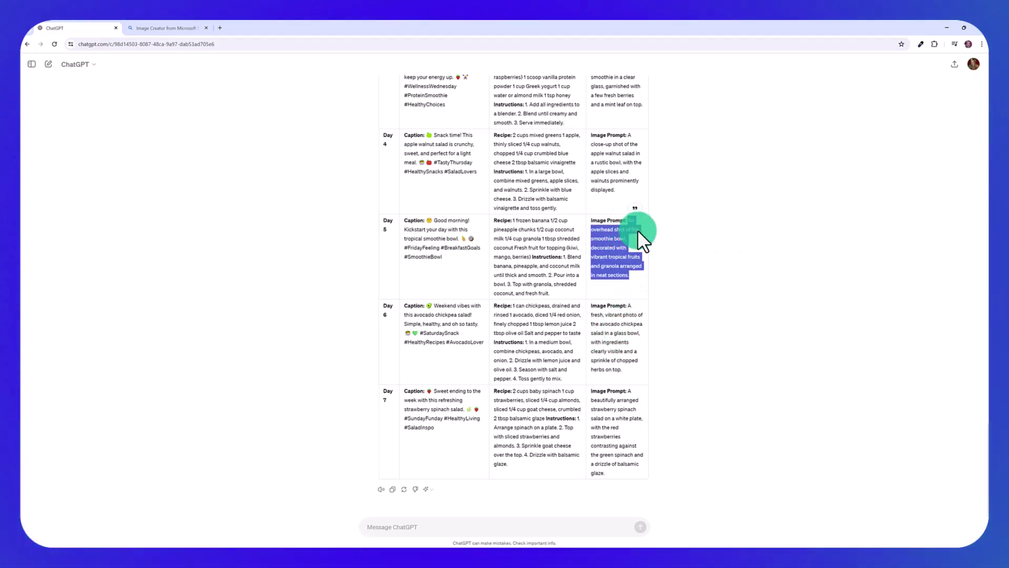
Step: Generate Bing Image Creator images from Day 5's smoothie-bowl prompt, then return to ChatGPT
click(141, 30)
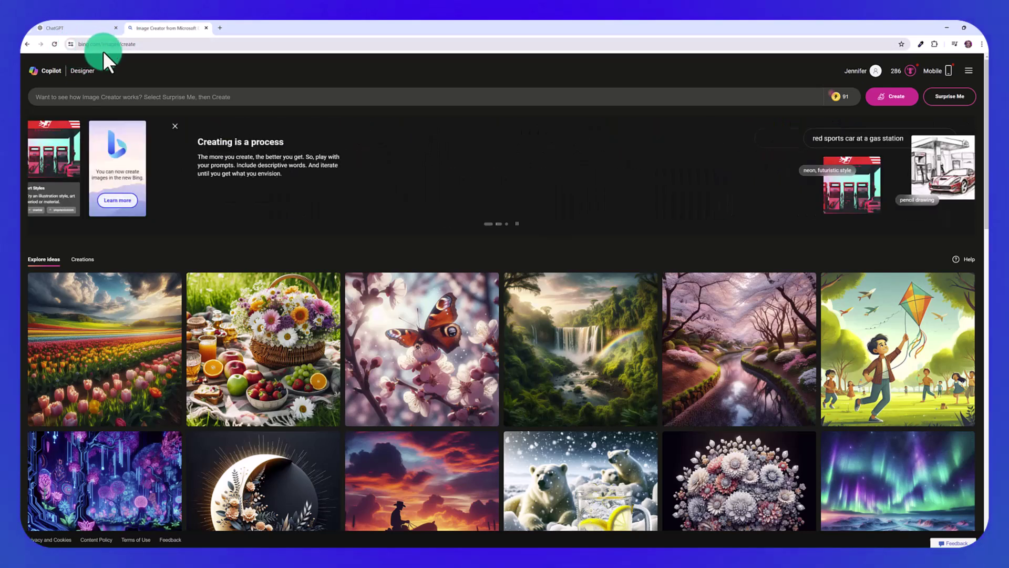
right_click(115, 94)
click(138, 166)
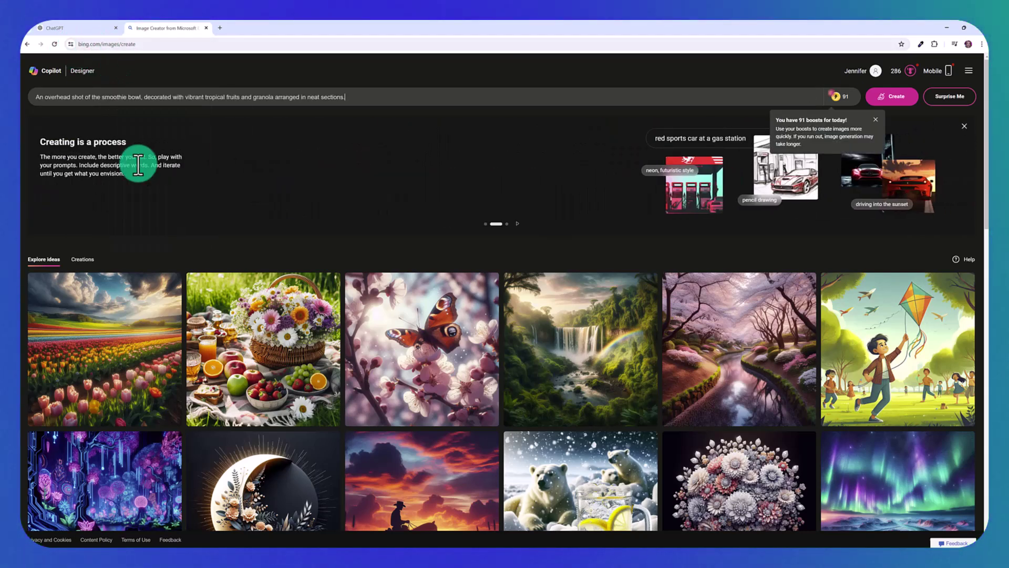
key(Return)
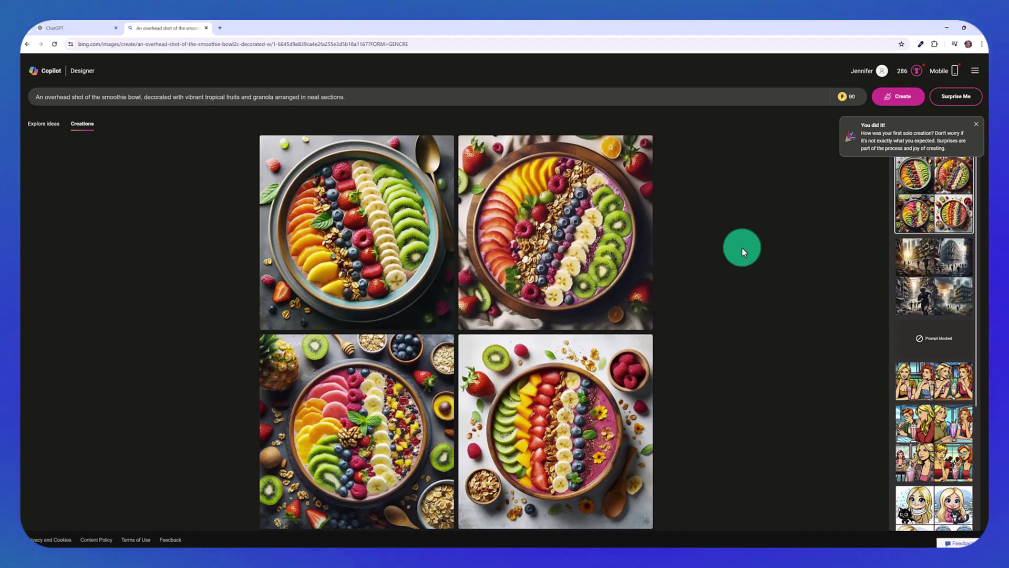
click(55, 24)
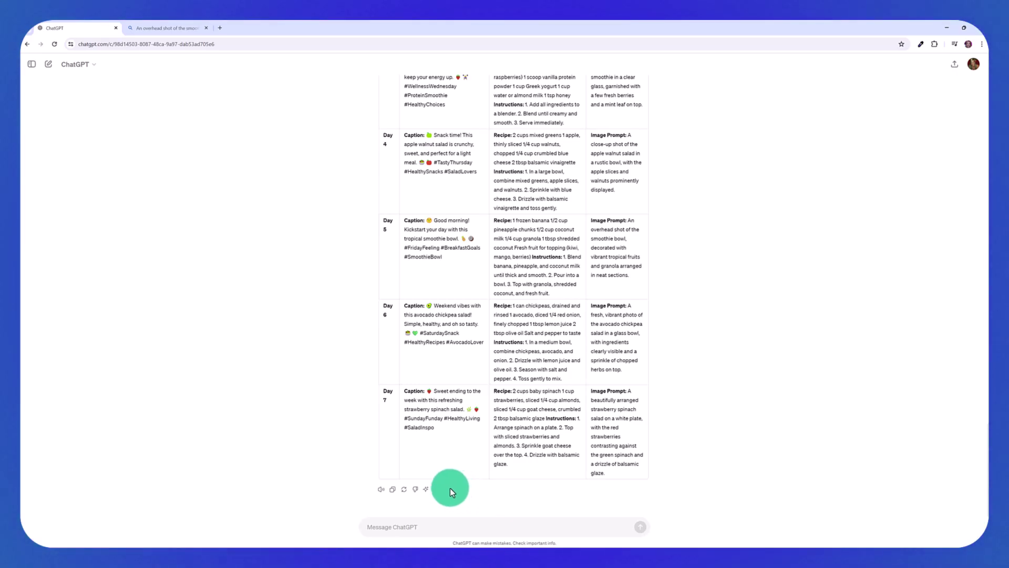
Step: Regenerate the fitness content calendar with GPT-3.5
click(435, 490)
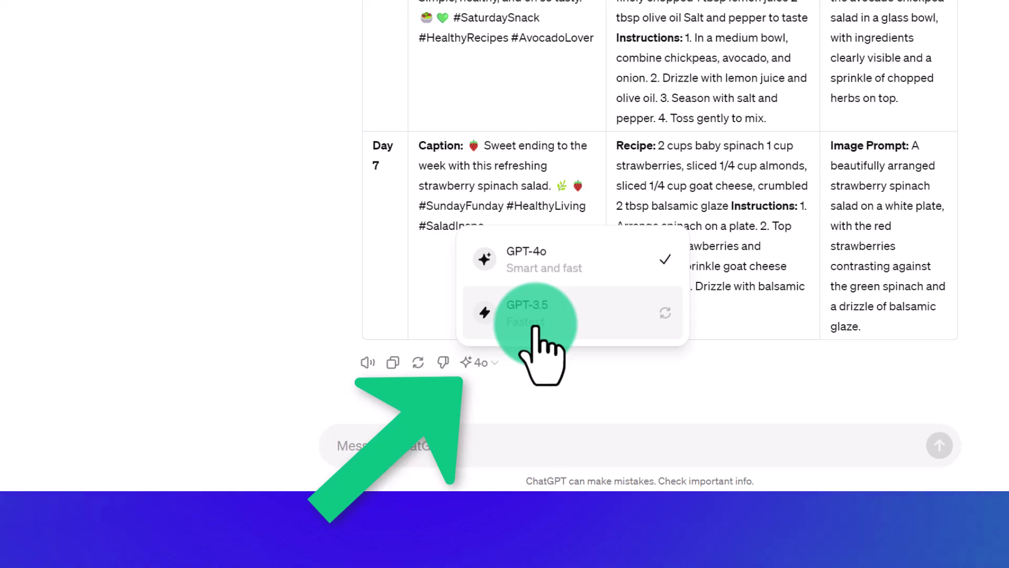
click(535, 328)
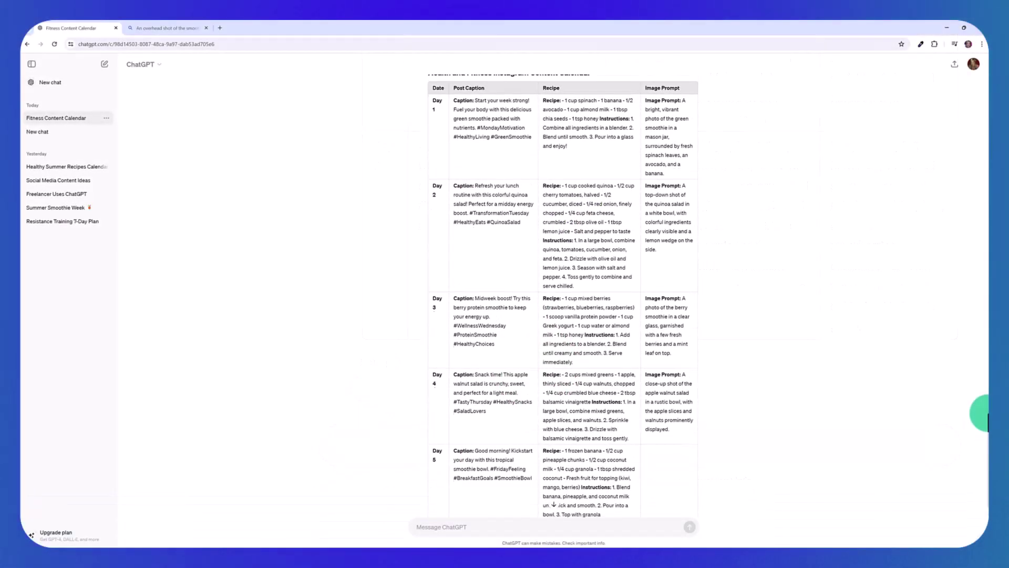
scroll(563, 294, up, 1)
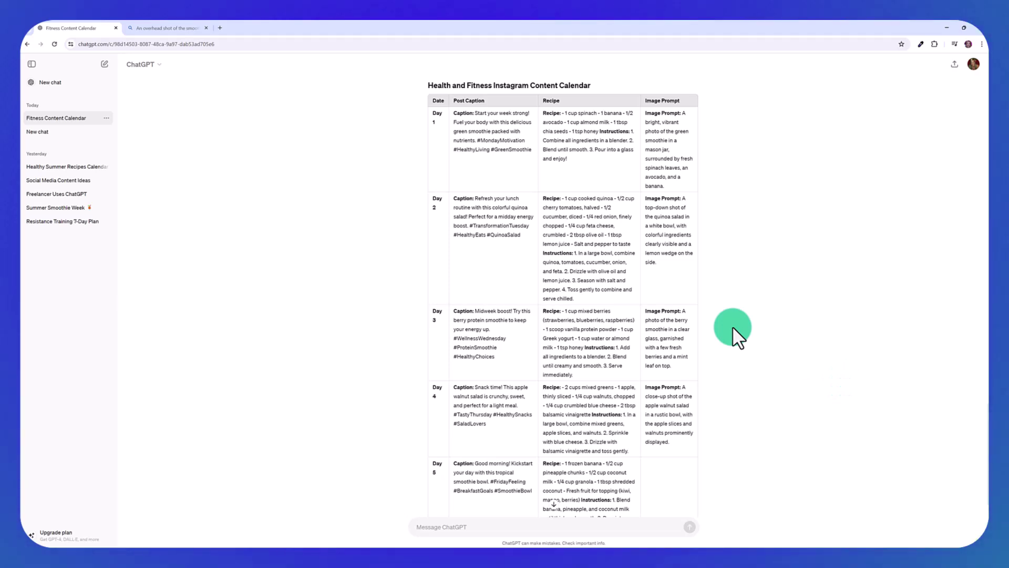
scroll(434, 484, down, 1)
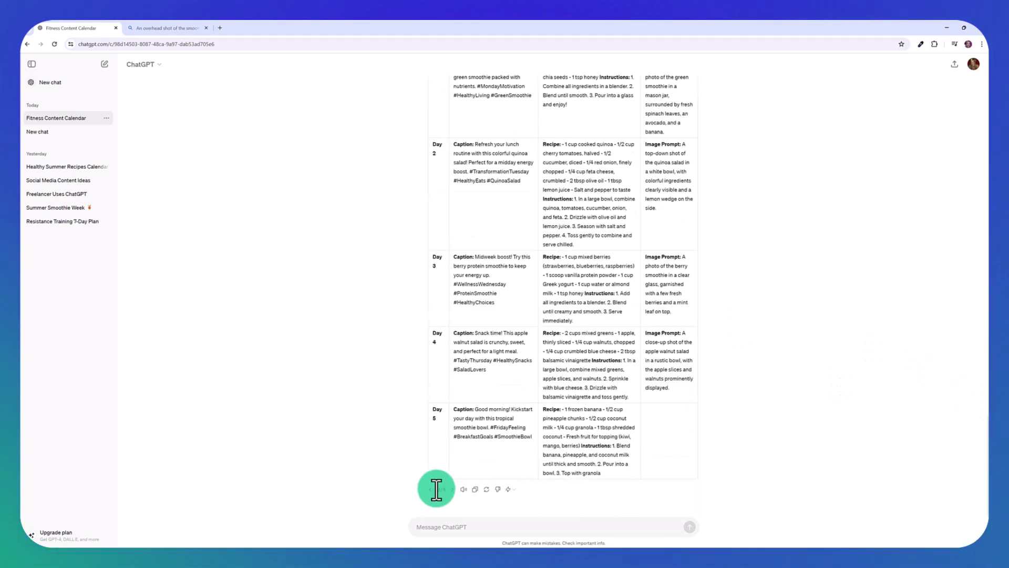
Step: Step through calendar versions 1 to 4, ending on the emoji-free GPT-3.5 version
click(430, 490)
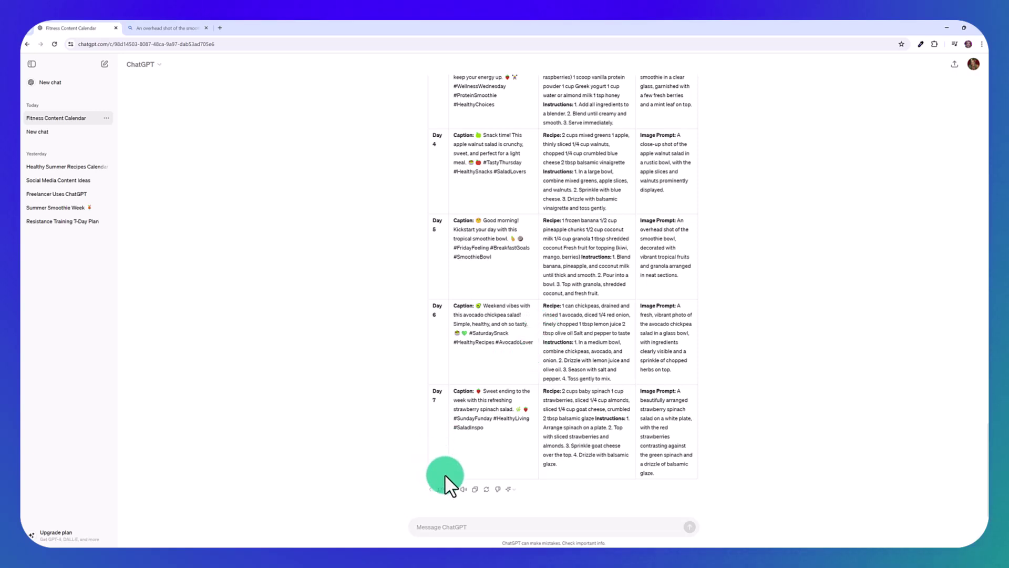
click(452, 489)
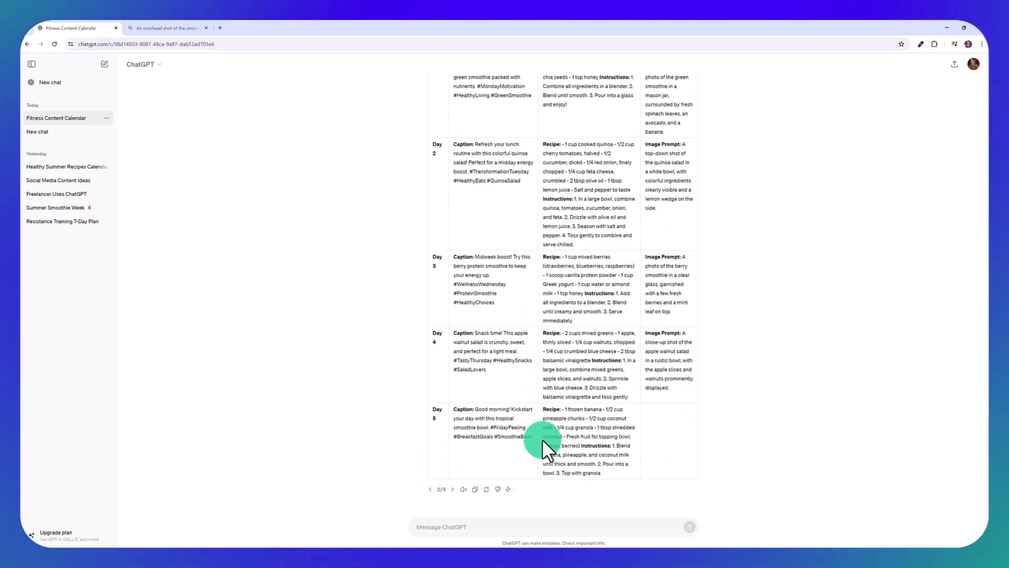
click(452, 489)
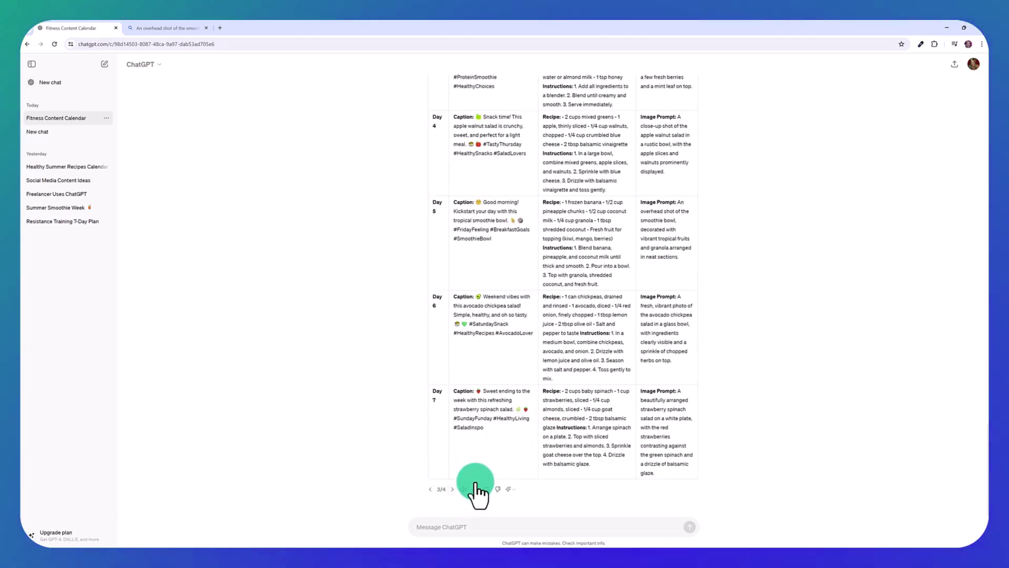
click(513, 488)
click(428, 490)
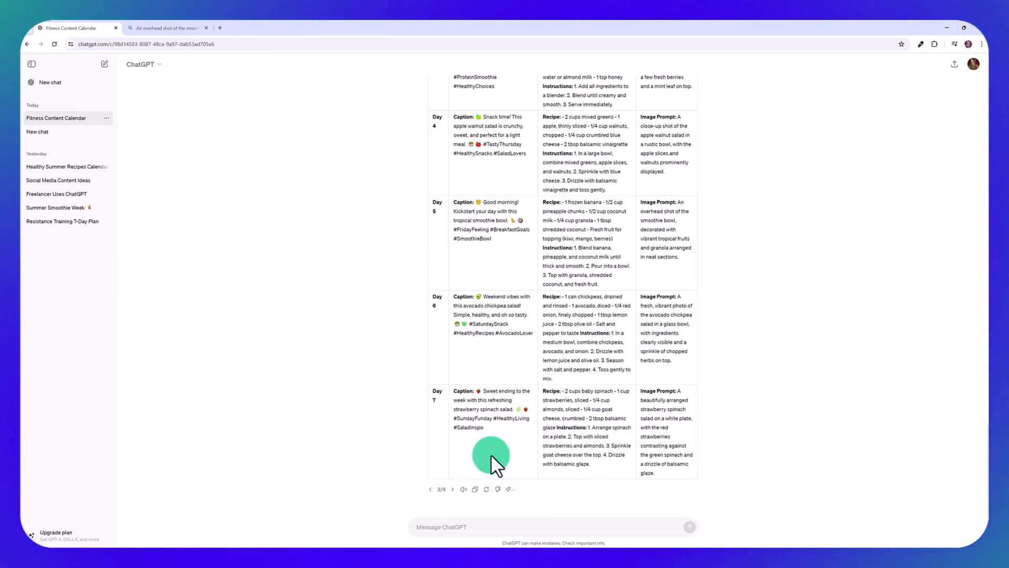
click(452, 489)
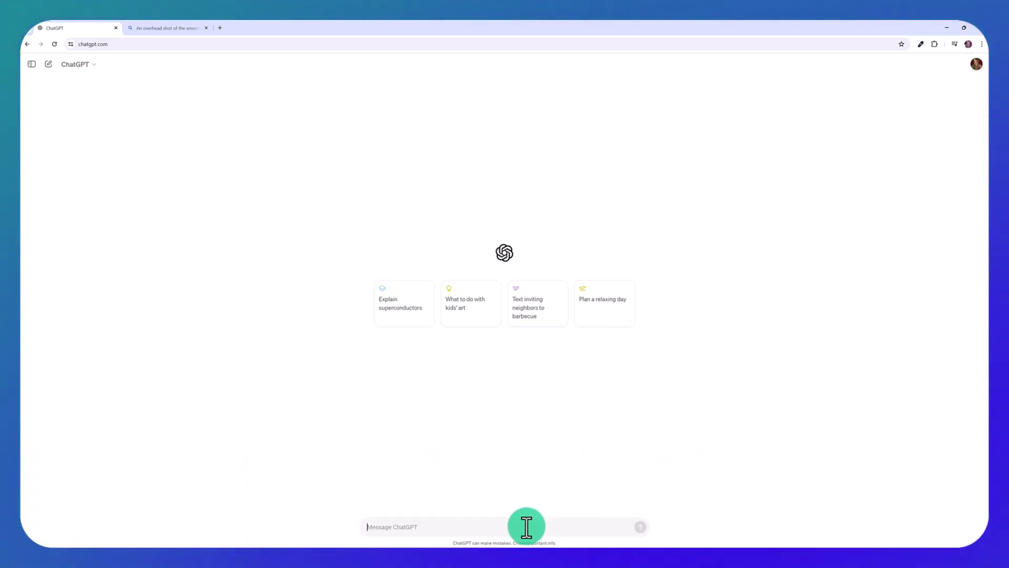
Step: Paste the proofreading instructions and begin a new 'The text:' line for the transcript
click(526, 526)
text(Please proofread and edit any punctuation or capitalization errors in the text I have copied below. Do NOT change the grammar or change any words. If you believe that something has been transcribed incorrectly, you may make suggested changes in boldened brackets. Provide proper formatting with spaces and paragraph breaks where needed.)
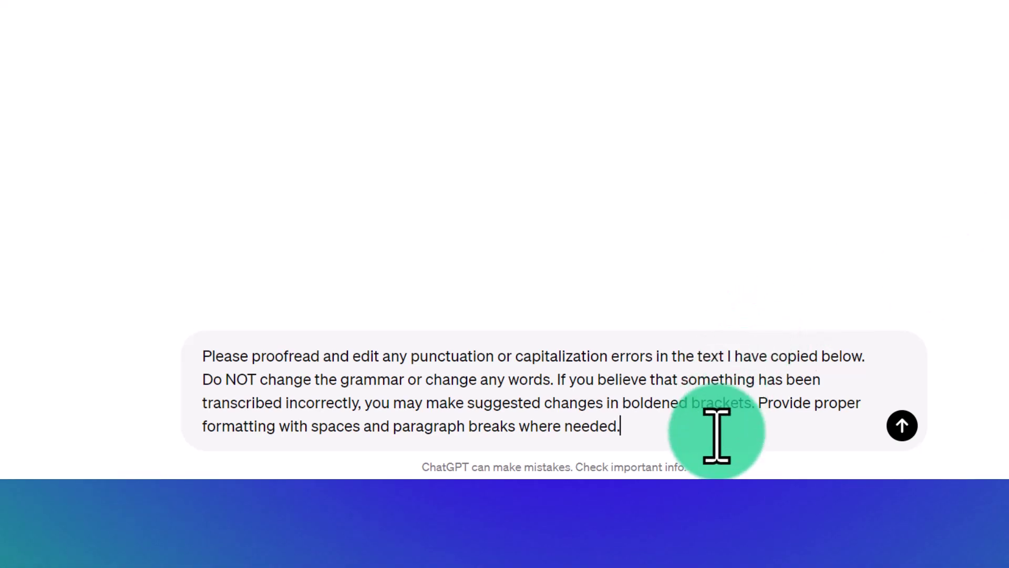
key(shift+Return)
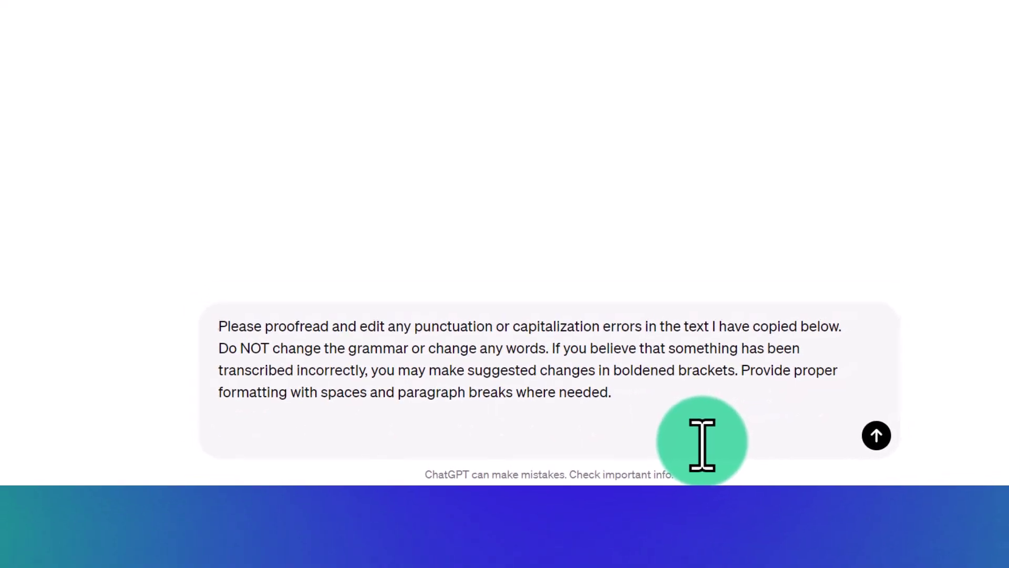
text(Th)
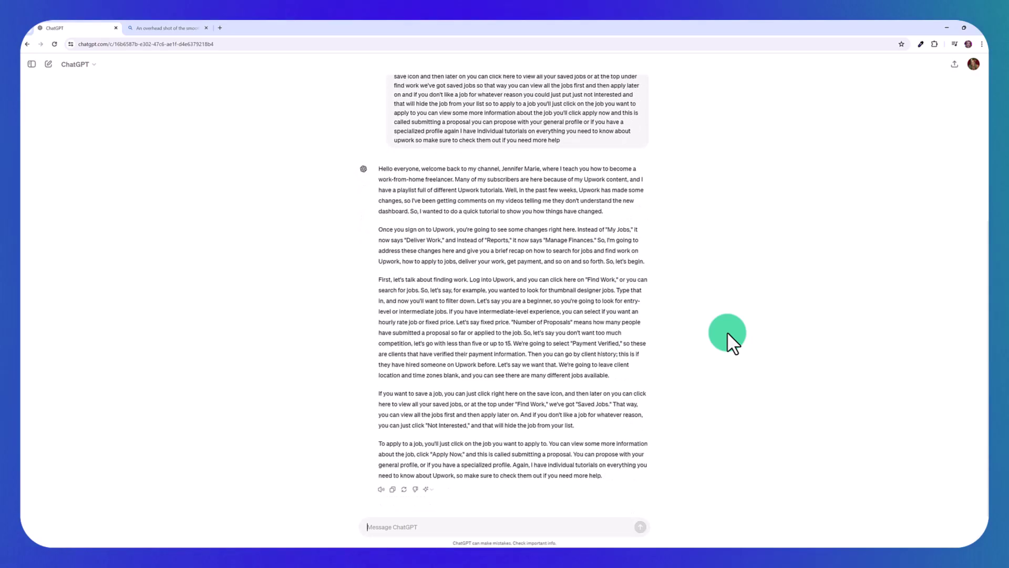
Step: Regenerate the proofread transcript with GPT-3.5, then switch back to the GPT-4o version 1/2
scroll(639, 419, up, 2)
scroll(639, 412, down, 2)
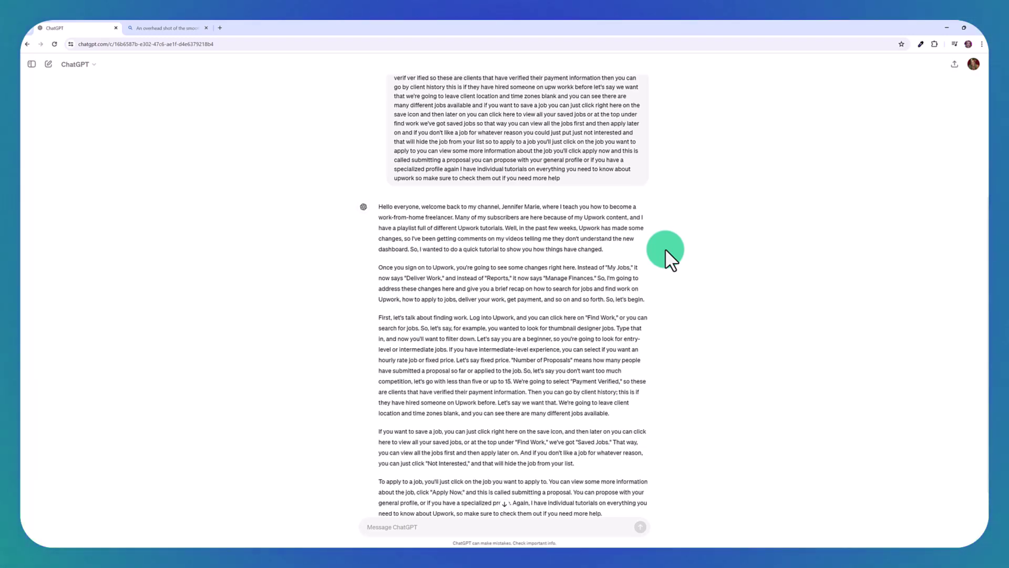
scroll(599, 299, up, 1)
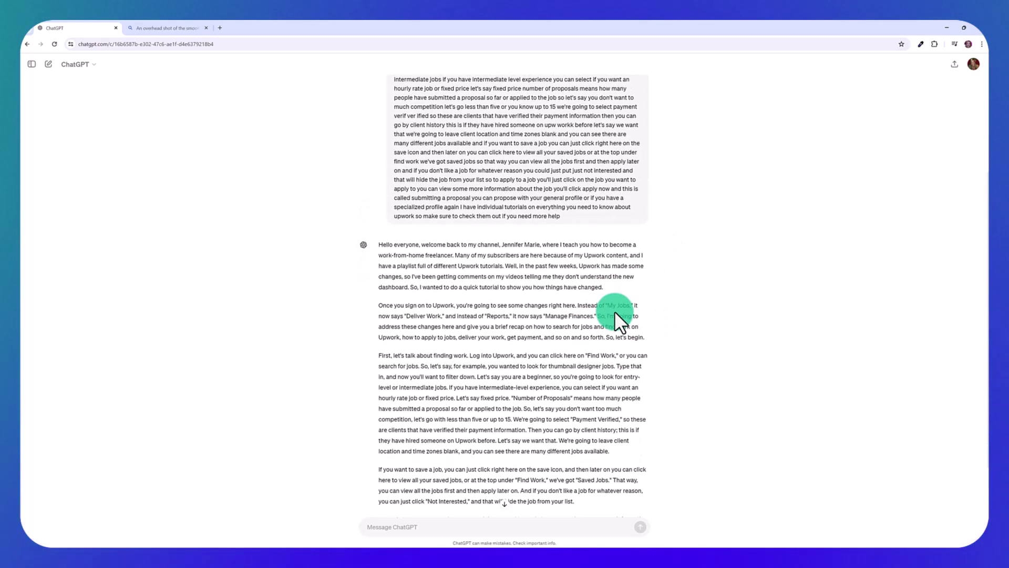
scroll(613, 311, down, 1)
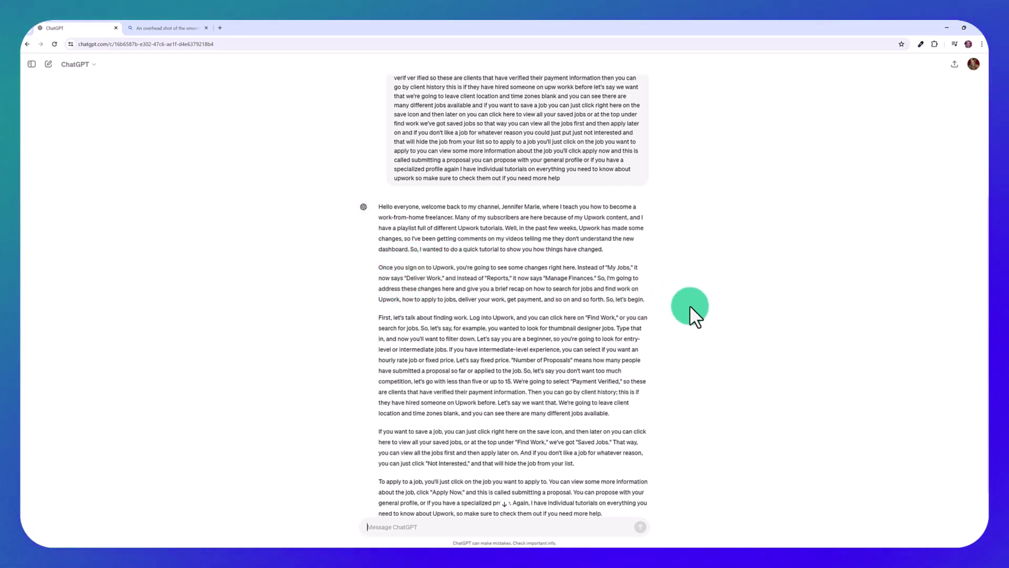
scroll(690, 305, down, 1)
click(429, 490)
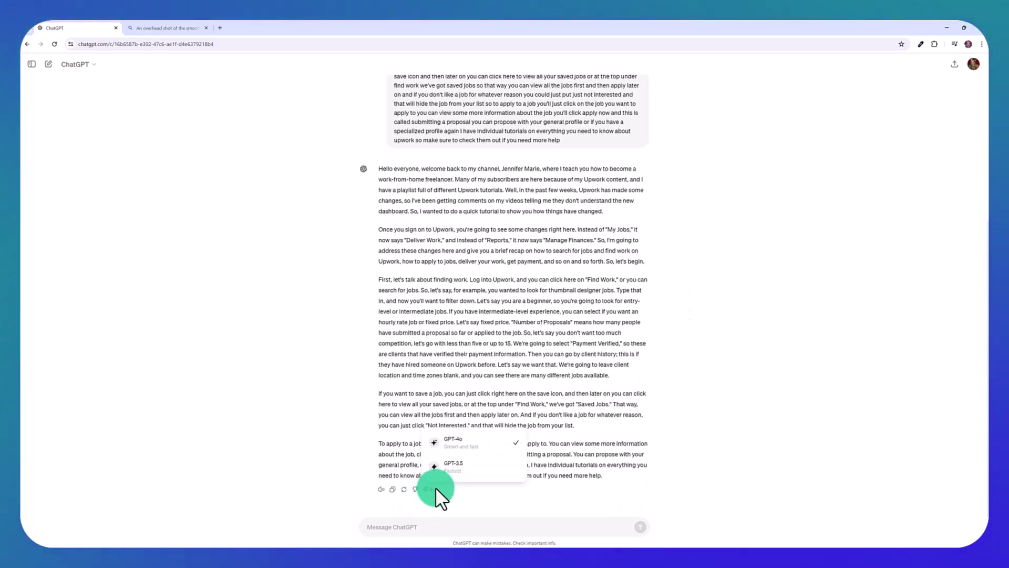
click(450, 476)
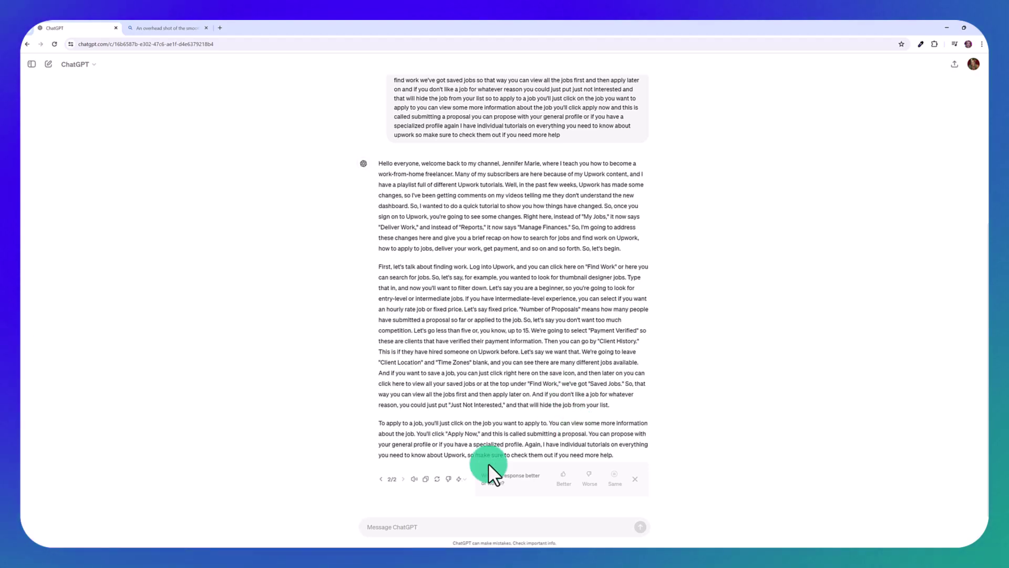
click(380, 479)
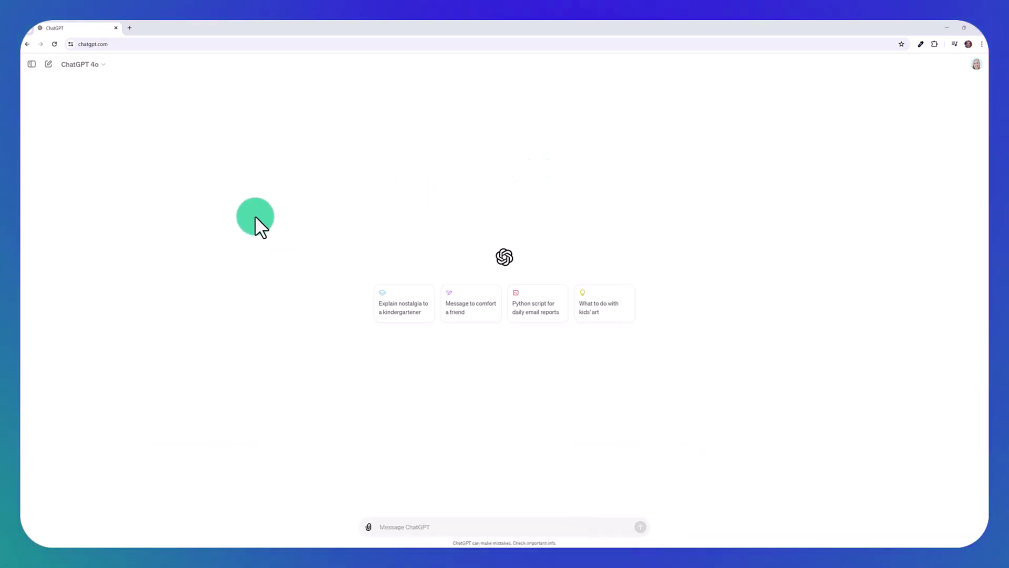
Step: Keeping GPT-4o, send the 500-word SEO blog prompt with the word 'ranking' inserted
click(96, 70)
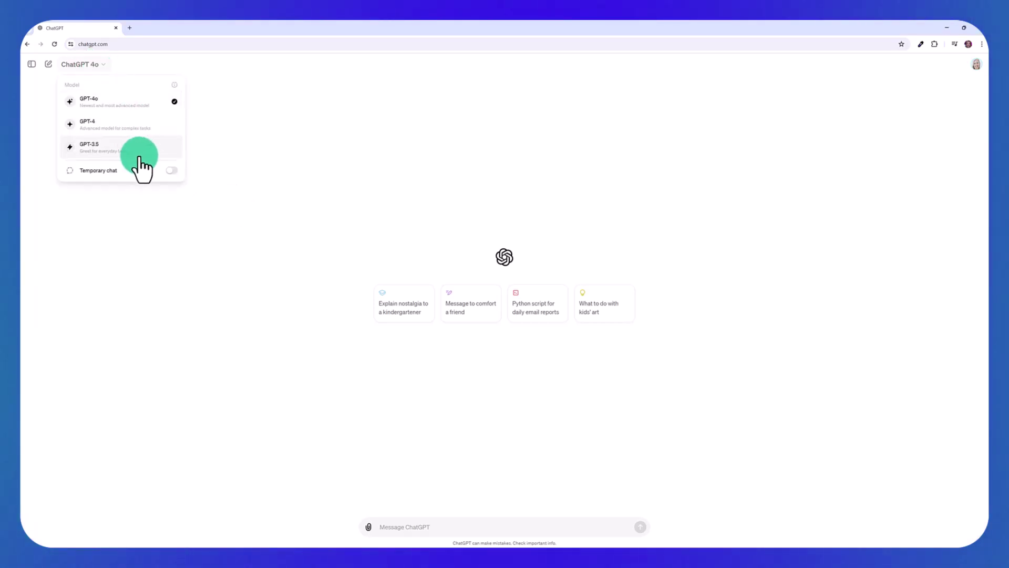
click(402, 524)
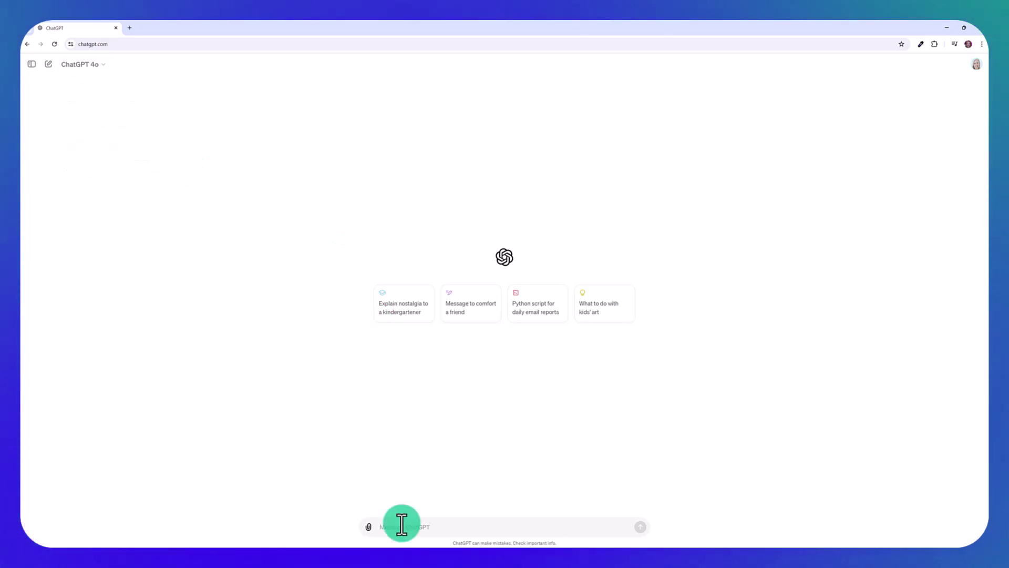
right_click(401, 524)
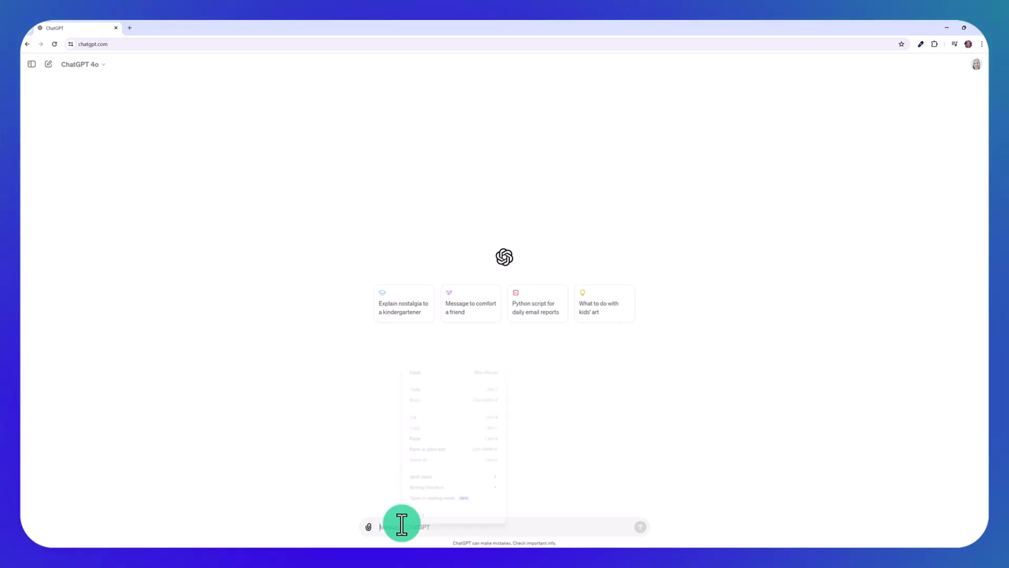
click(419, 450)
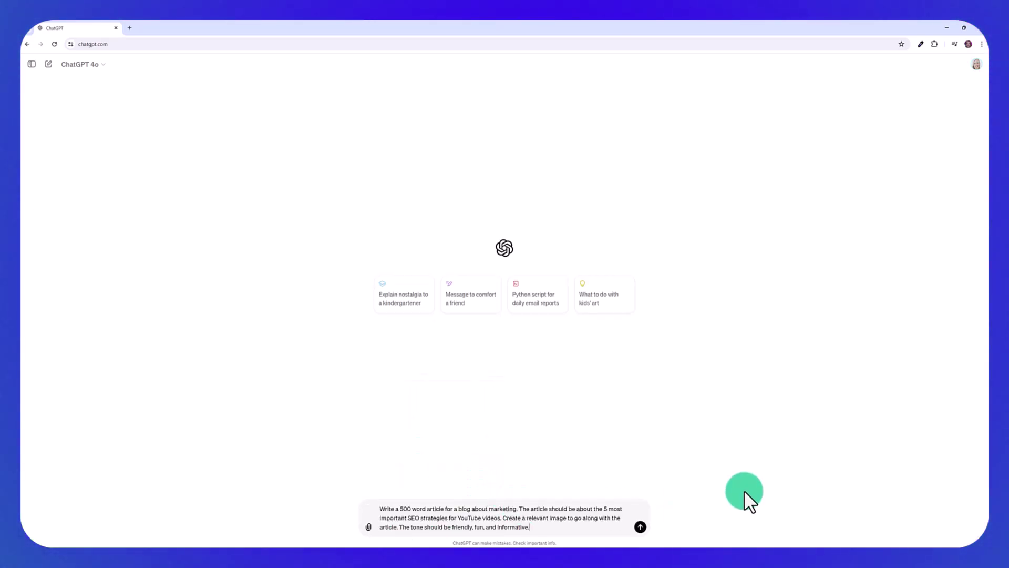
text(ranking)
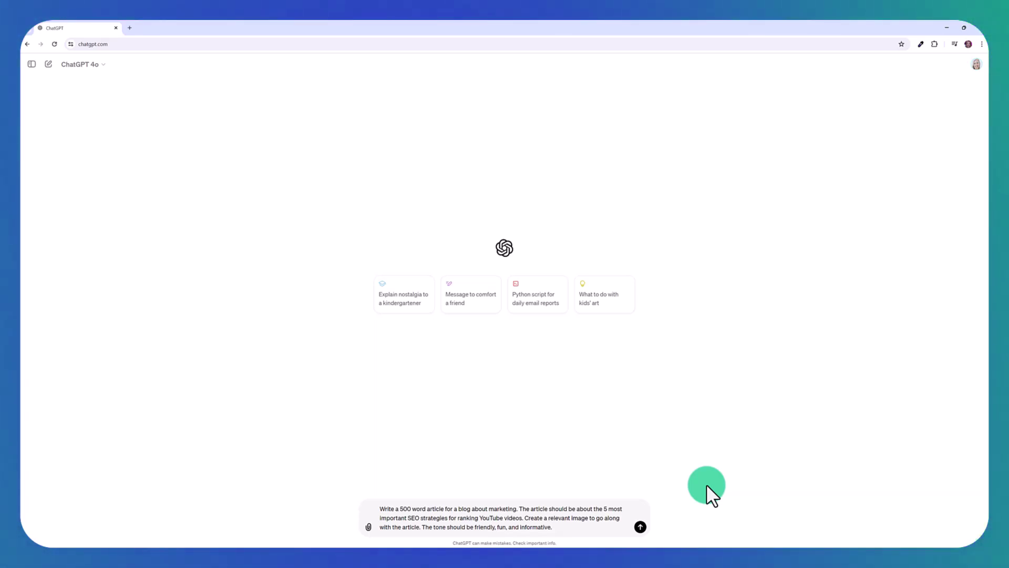
key(Return)
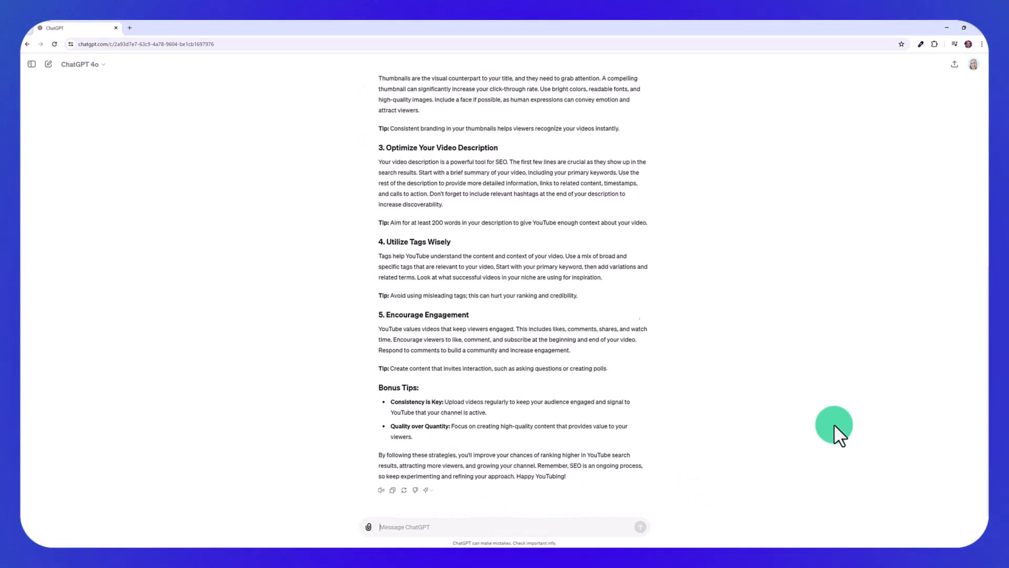
scroll(833, 423, up, 8)
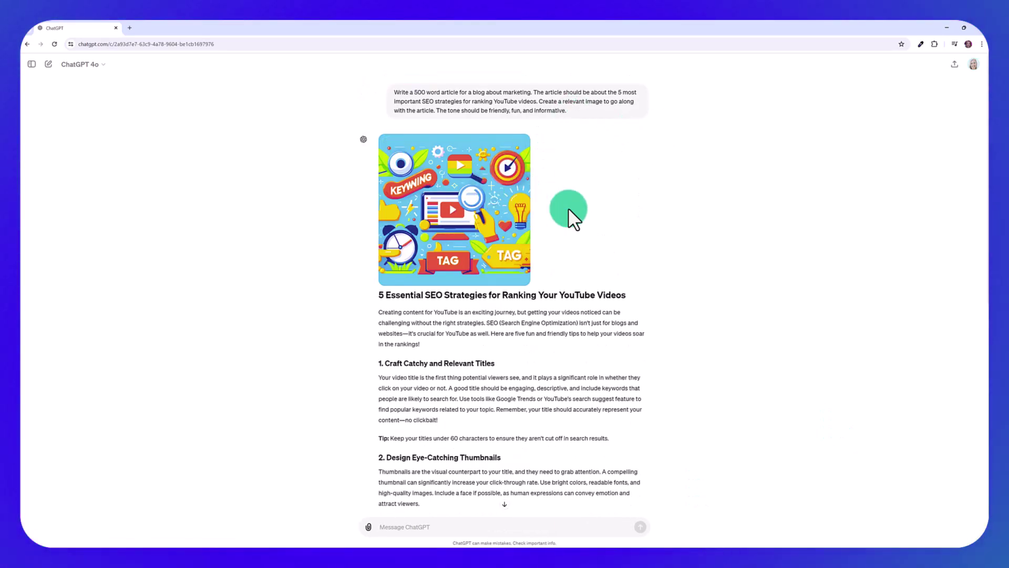
scroll(568, 207, down, 2)
scroll(676, 229, down, 2)
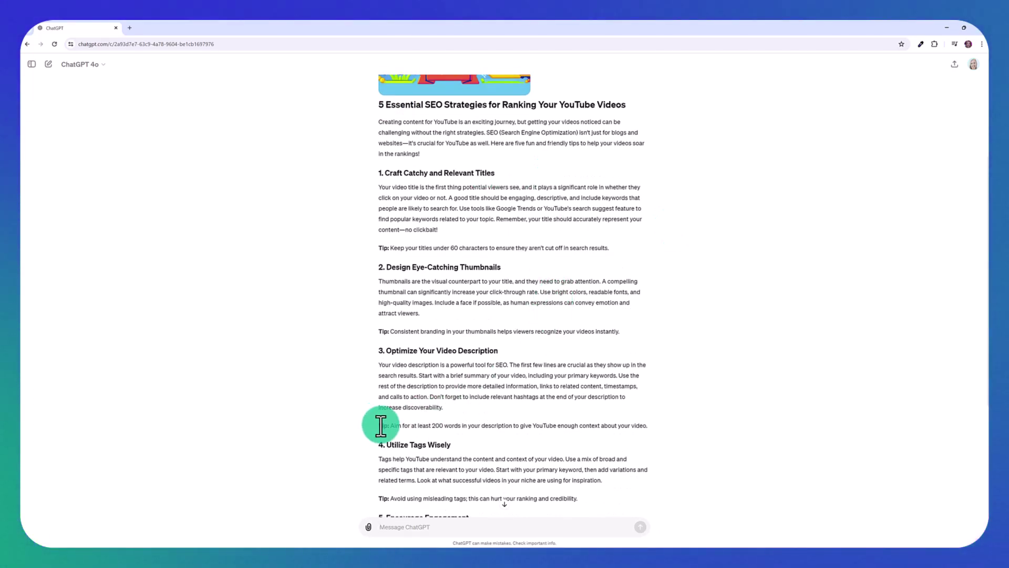
scroll(578, 487, down, 4)
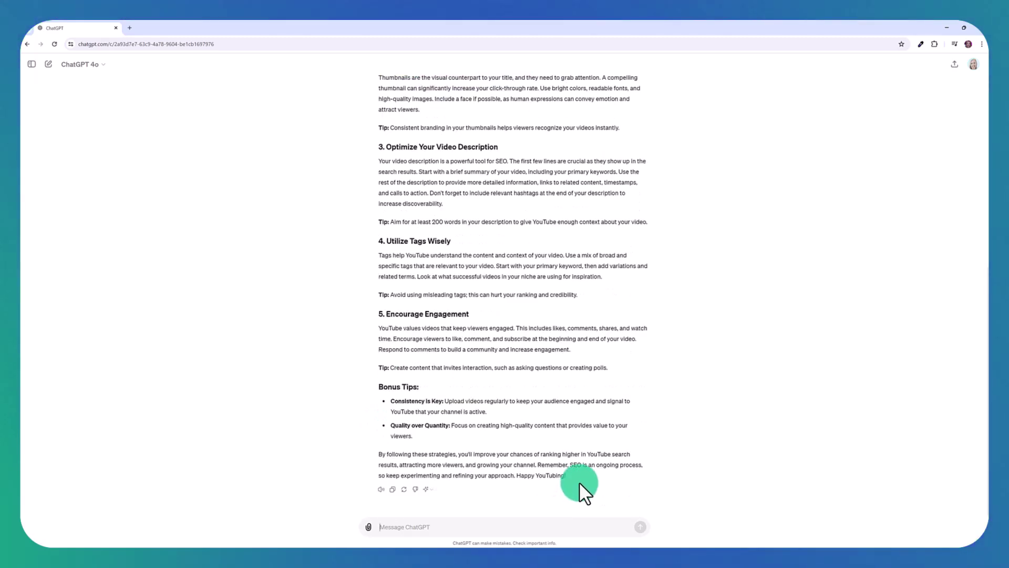
scroll(638, 423, up, 6)
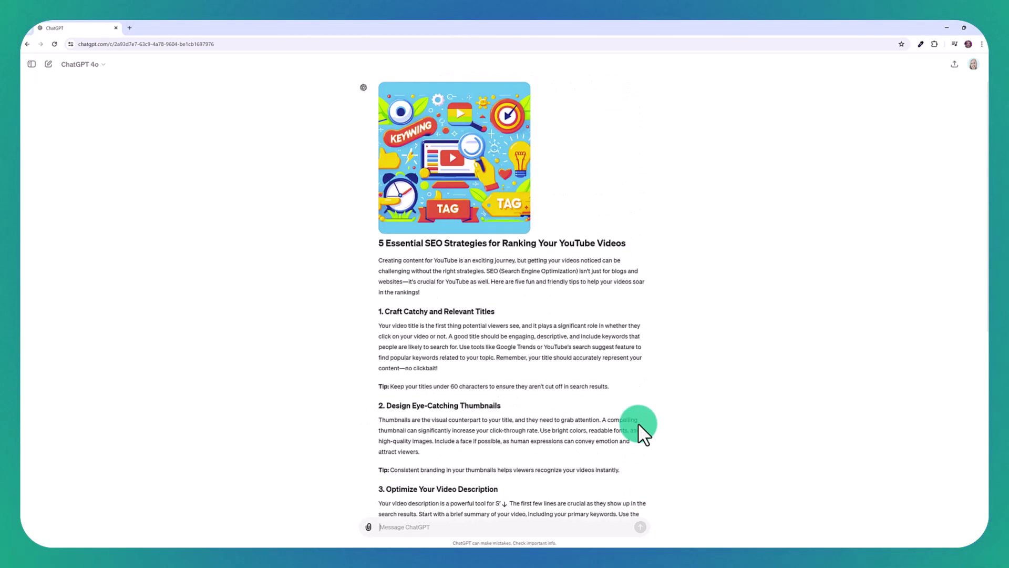
scroll(638, 422, up, 1)
mouse_move(513, 225)
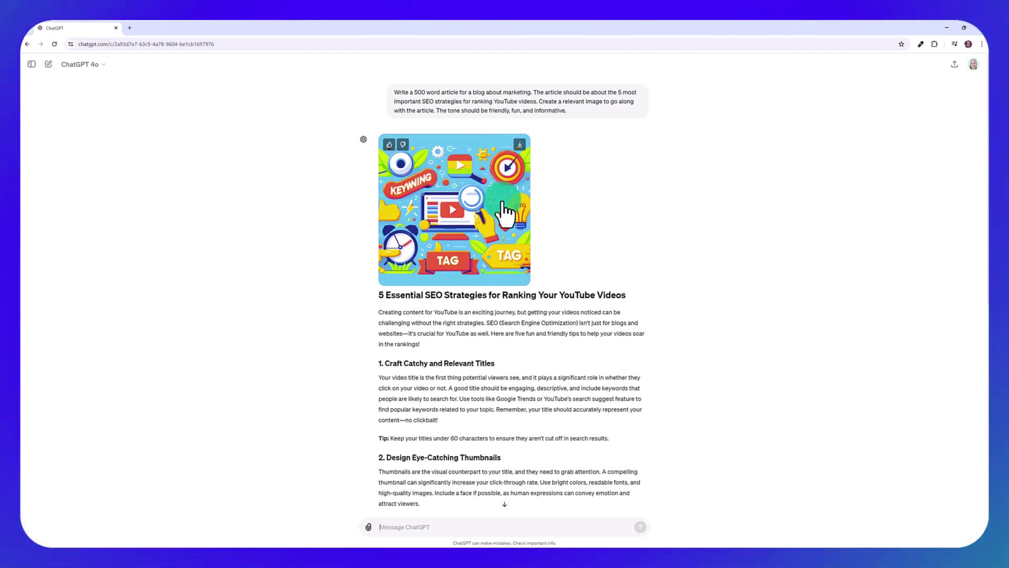
scroll(617, 272, down, 8)
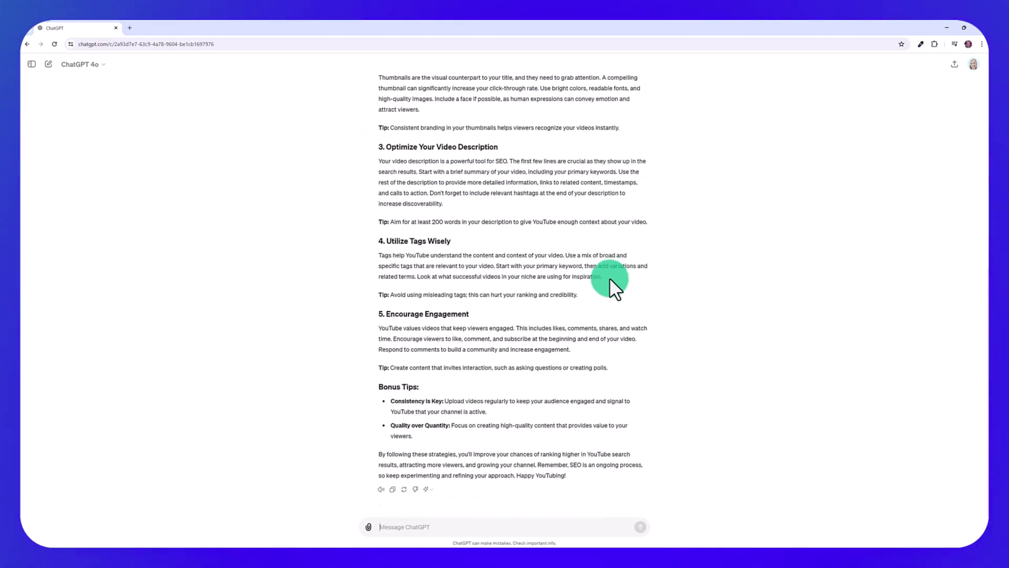
Step: Regenerate the YouTube SEO article with GPT-4 and read through the new version
click(430, 489)
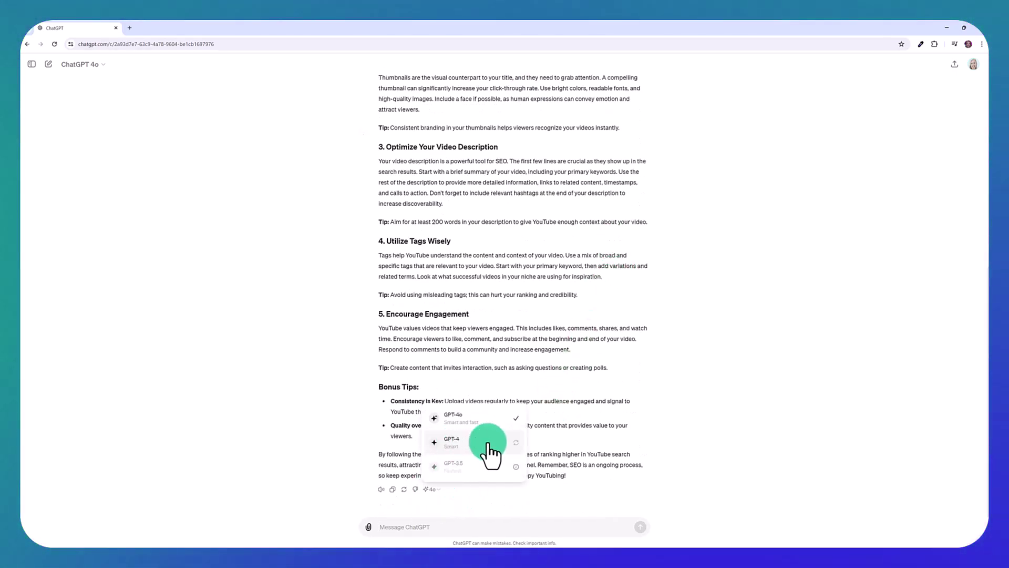
click(473, 445)
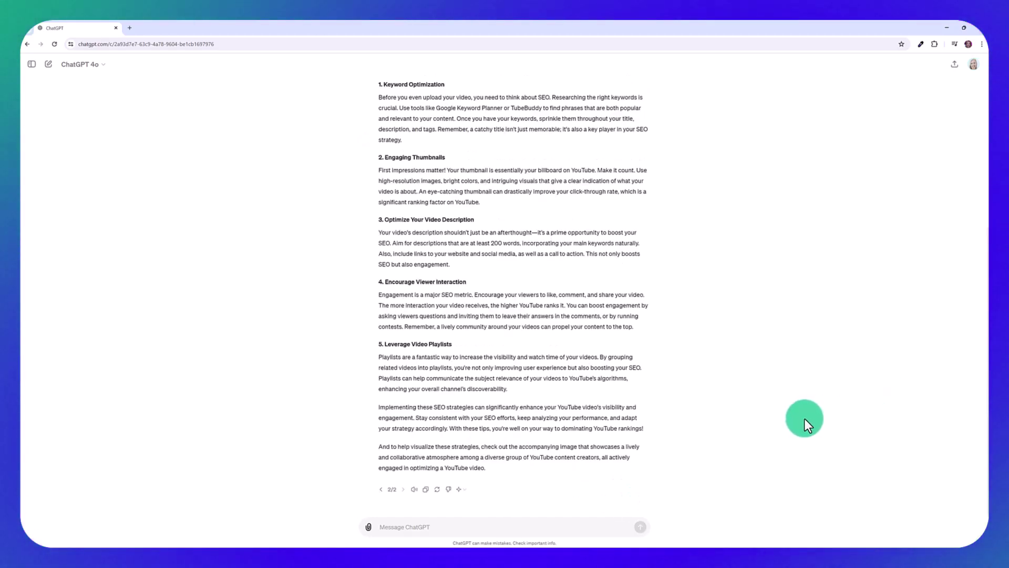
scroll(805, 418, up, 5)
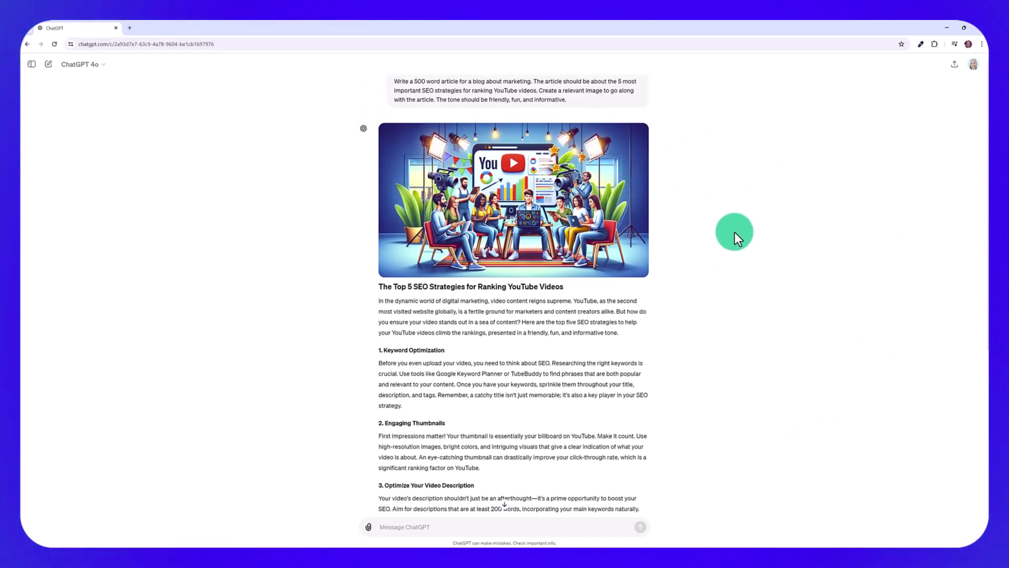
scroll(387, 225, down, 2)
scroll(502, 477, down, 2)
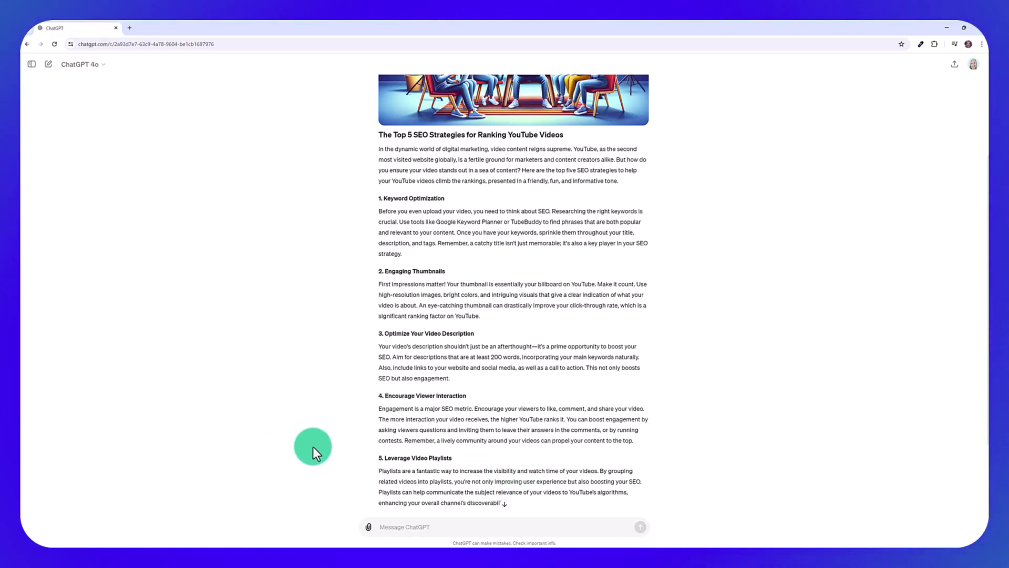
scroll(407, 420, down, 3)
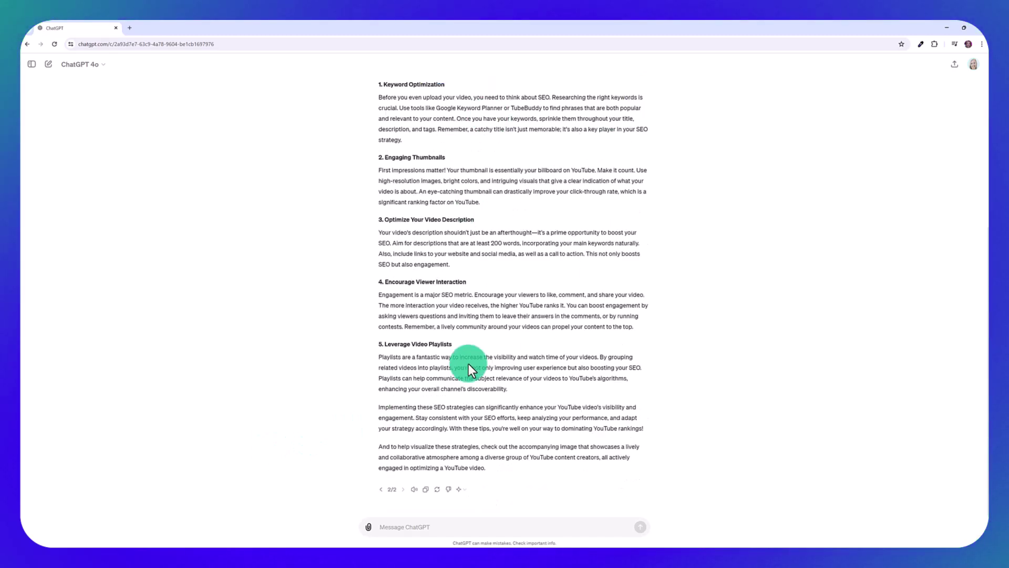
Step: Compare against the original GPT-4o article, ending on the GPT-4 version 2/2
click(380, 489)
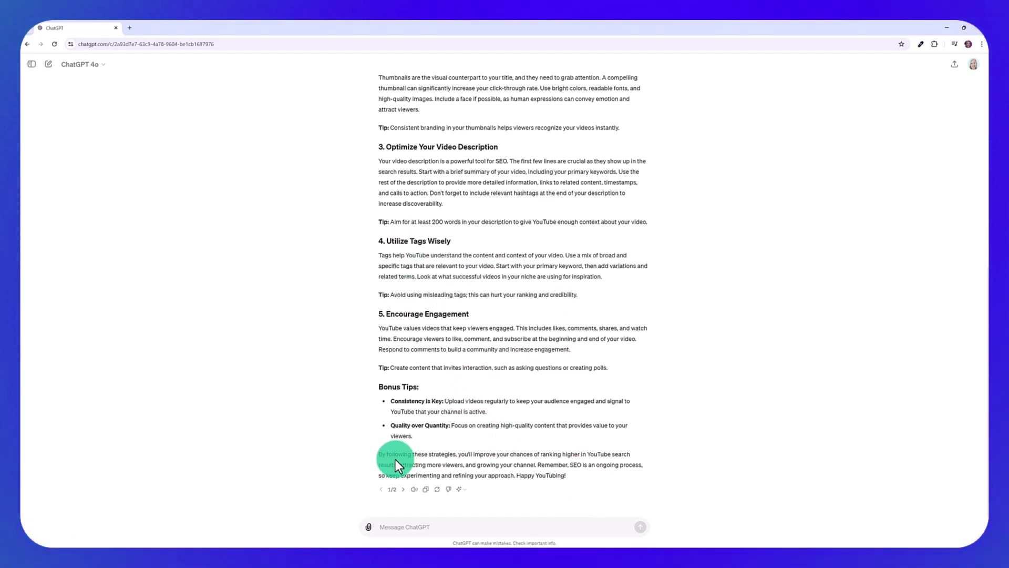
scroll(396, 460, up, 5)
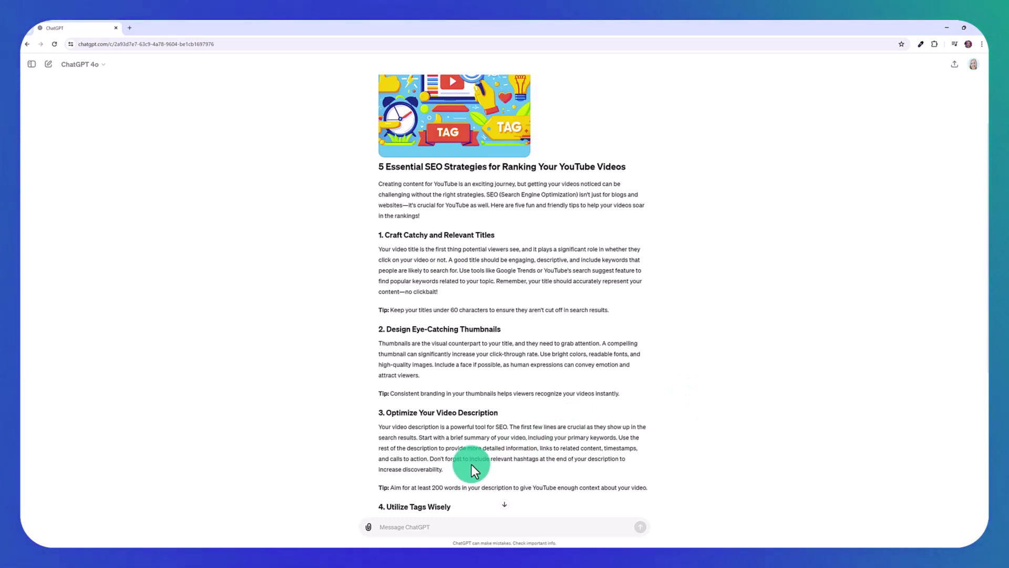
scroll(471, 464, down, 5)
click(403, 489)
scroll(674, 441, up, 3)
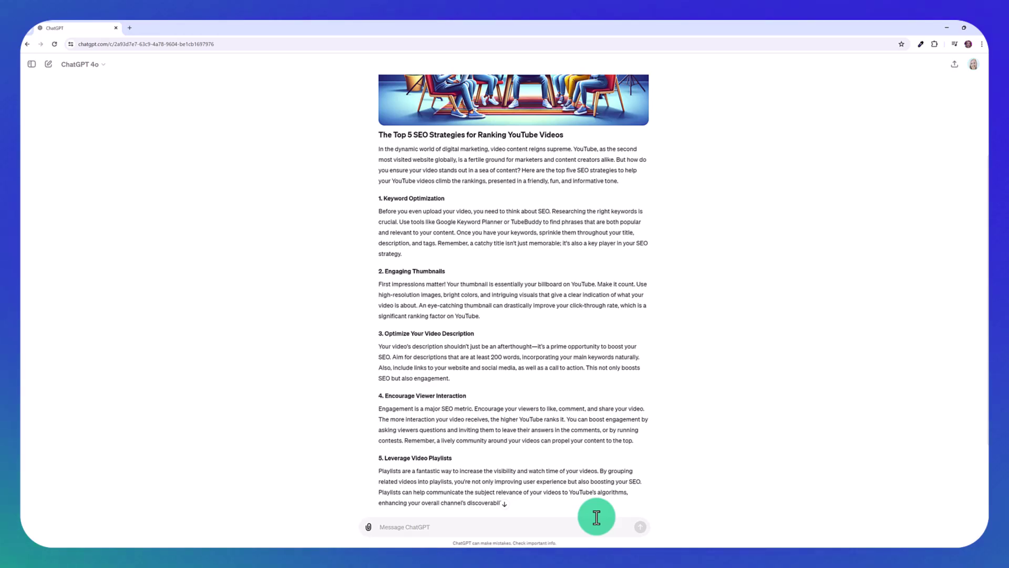
scroll(557, 459, down, 10)
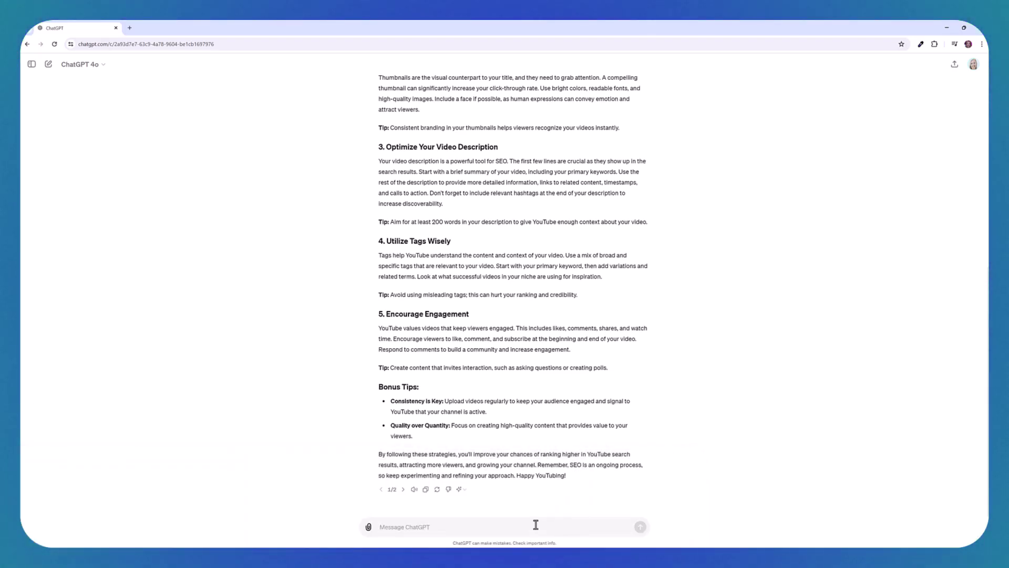
Step: Request 'Translate this article into Spanish (Spain)' and regenerate the translation with GPT-4
text(Translate this article into Spanish (Spain))
key(Return)
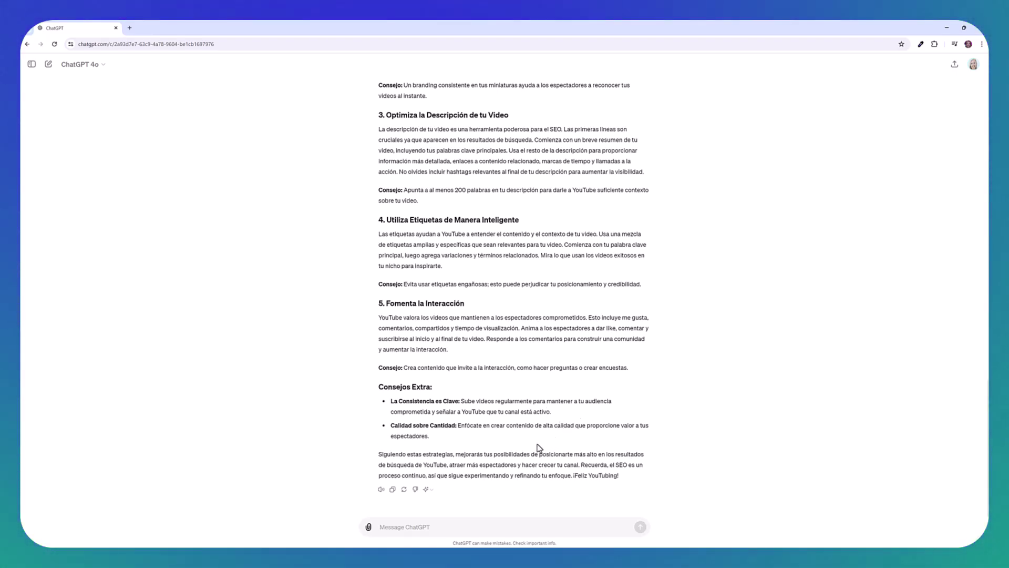
click(428, 489)
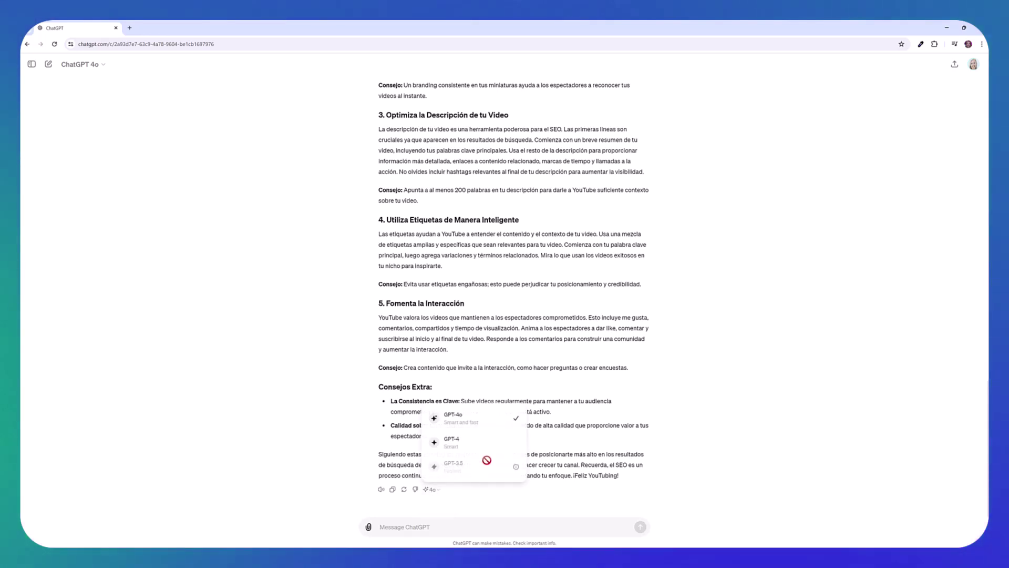
click(461, 451)
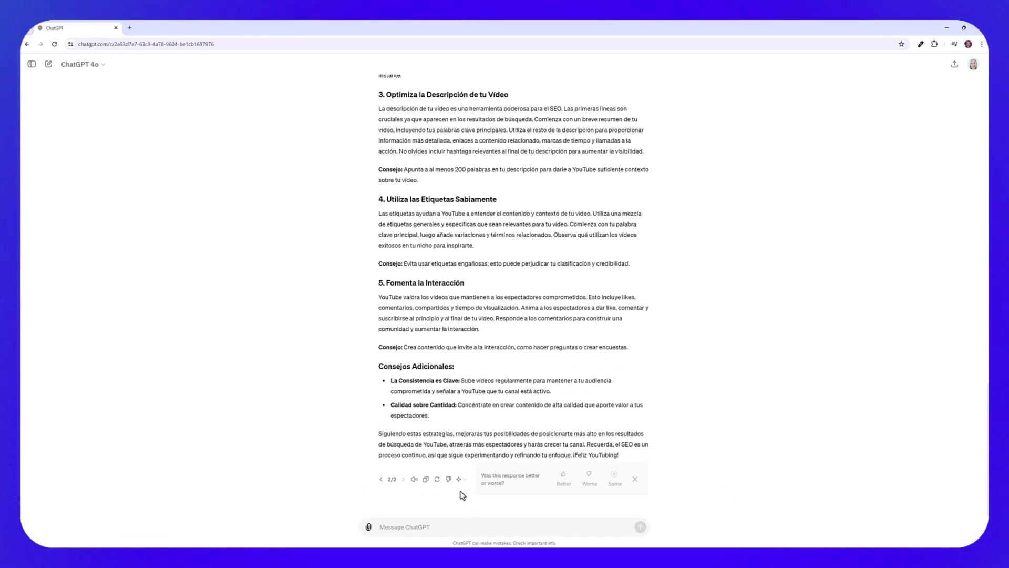
Step: Switch back to the original GPT-4o Spanish translation
click(461, 479)
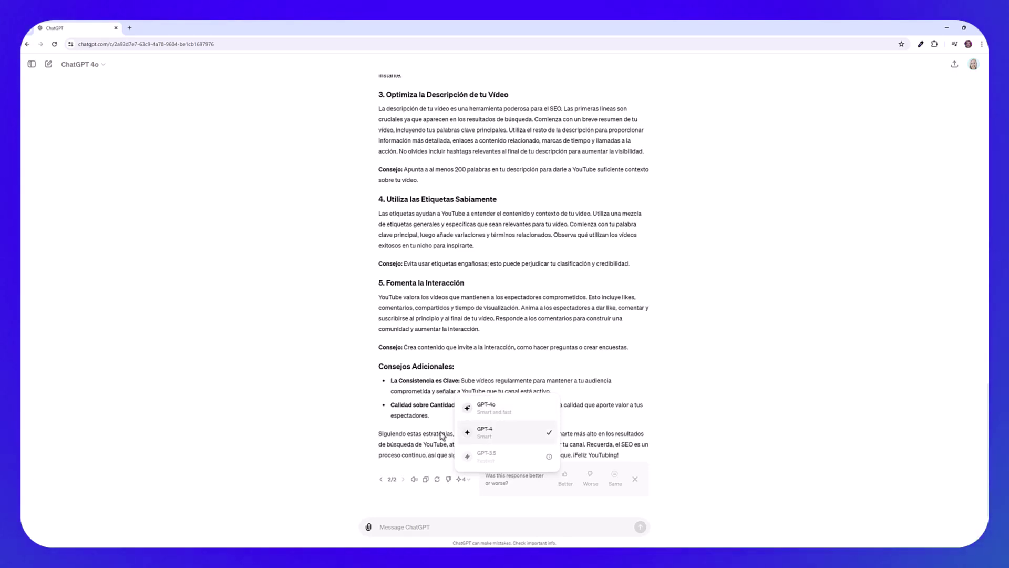
click(381, 478)
click(381, 478)
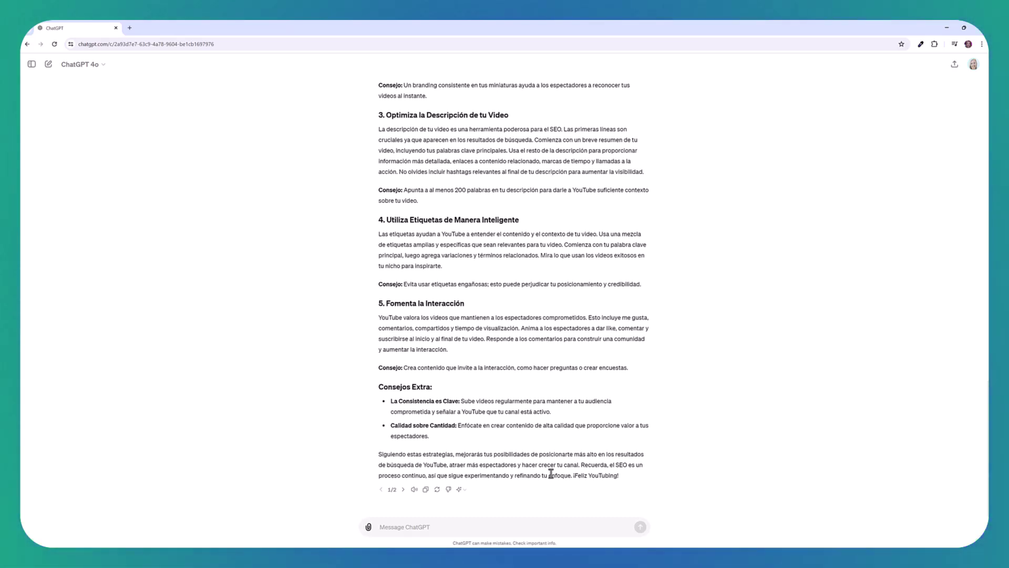
click(102, 65)
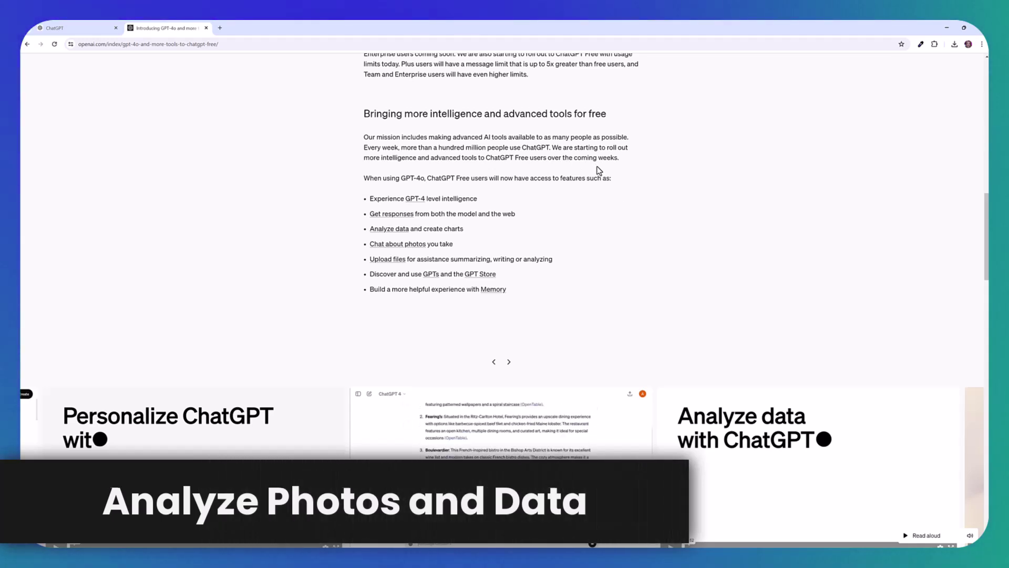
Step: Show the free-user features: web responses, data analysis, photo chat, file uploads, GPTs and Memory
click(597, 166)
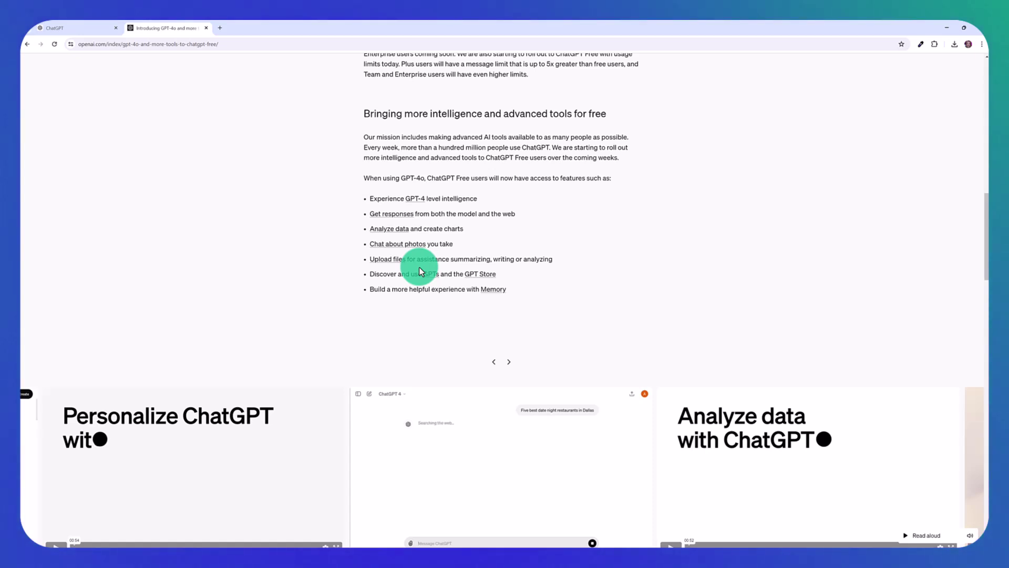
Step: In a new GPT-4 chat, send the 'ChatGPT-4o for Free' thumbnail with a fun, friendly YouTube description request
click(75, 27)
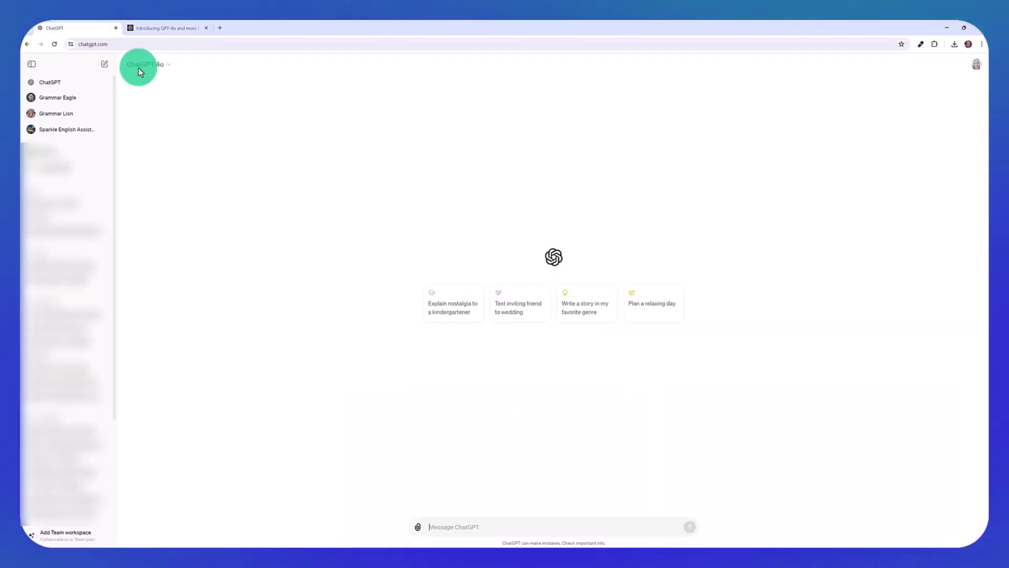
click(31, 63)
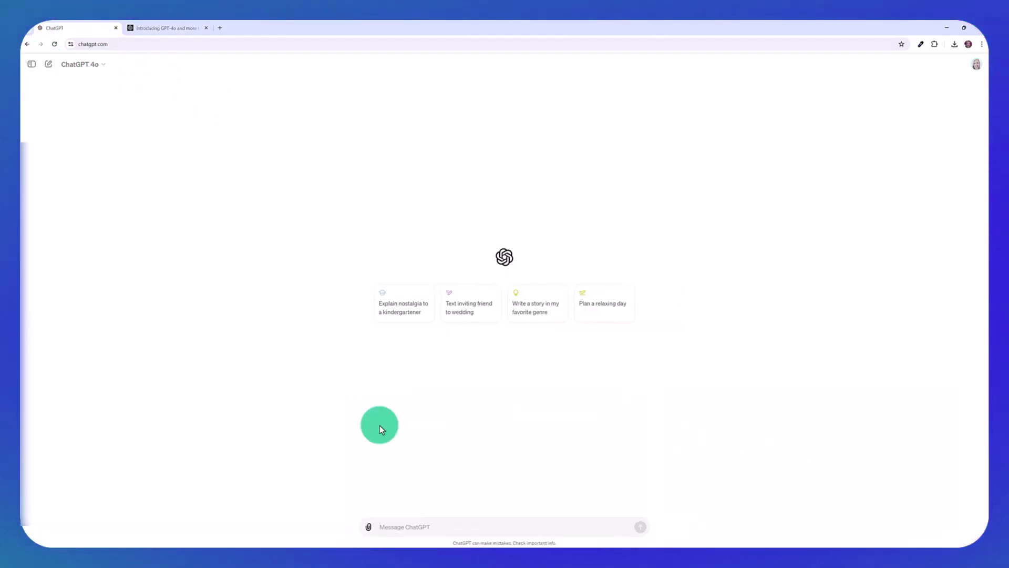
click(101, 75)
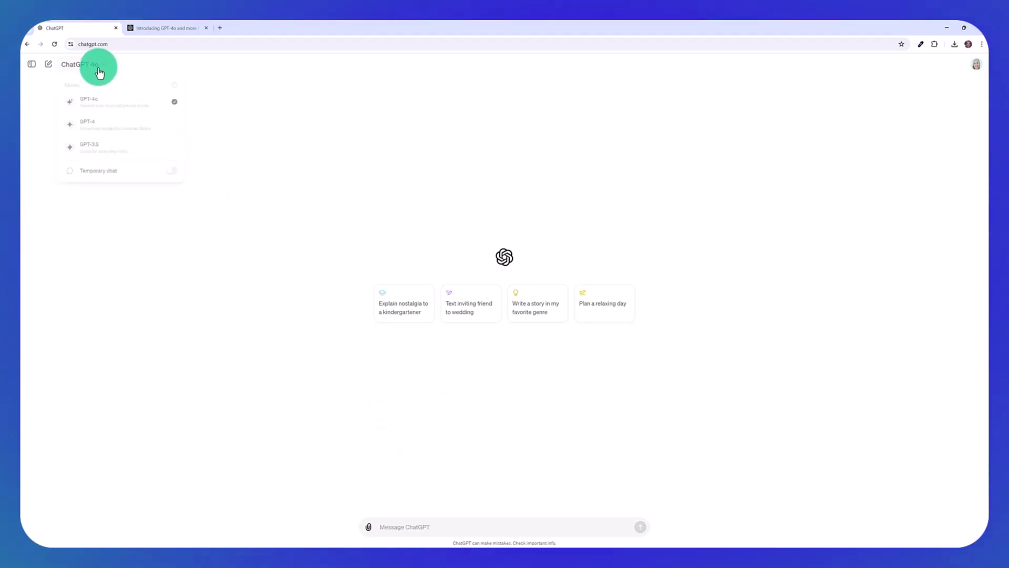
click(111, 129)
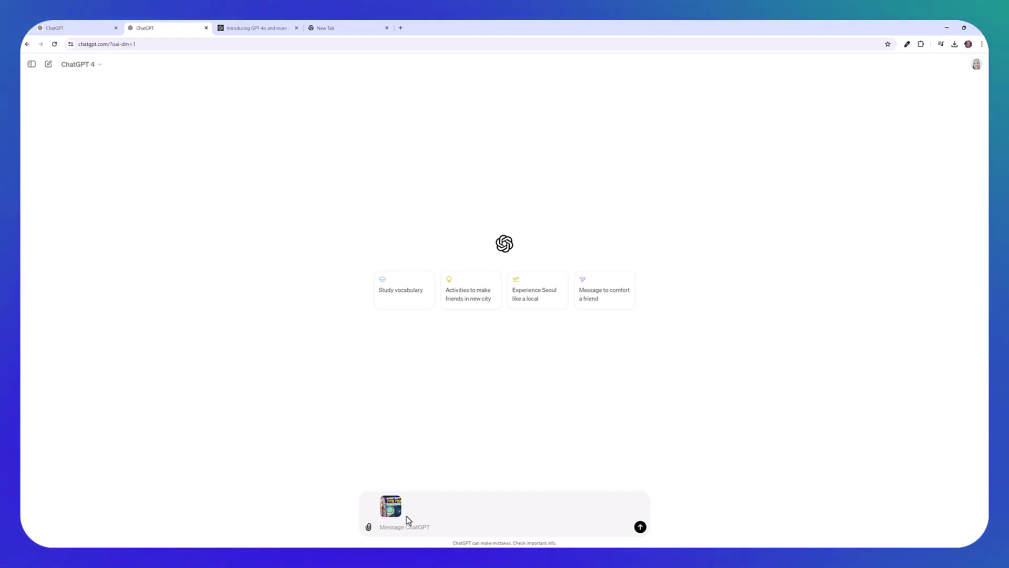
text(Here is a thumbnail for my new youtube video. Please provide a video description for my video that is in a fun, friendly tone)
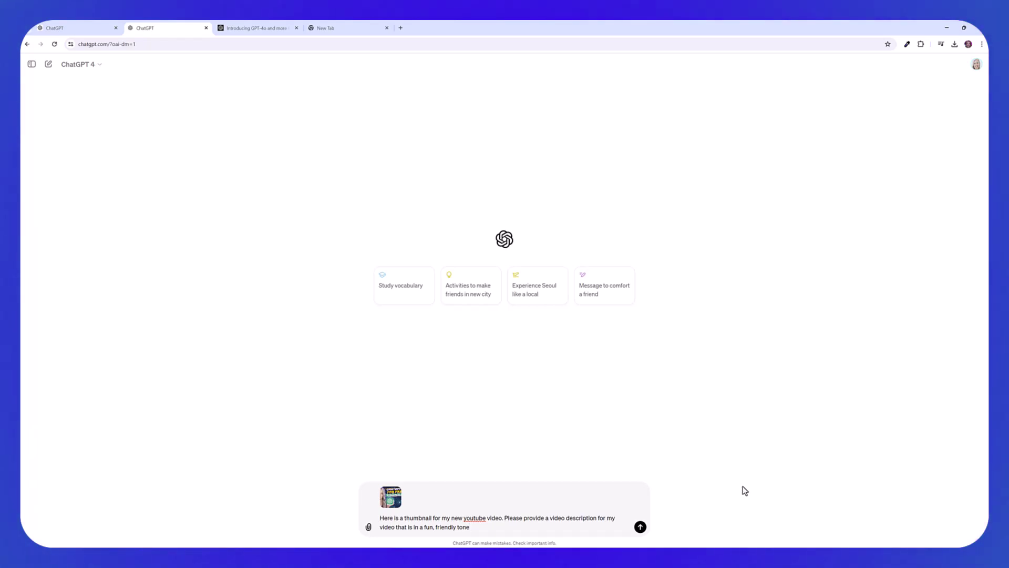
click(641, 527)
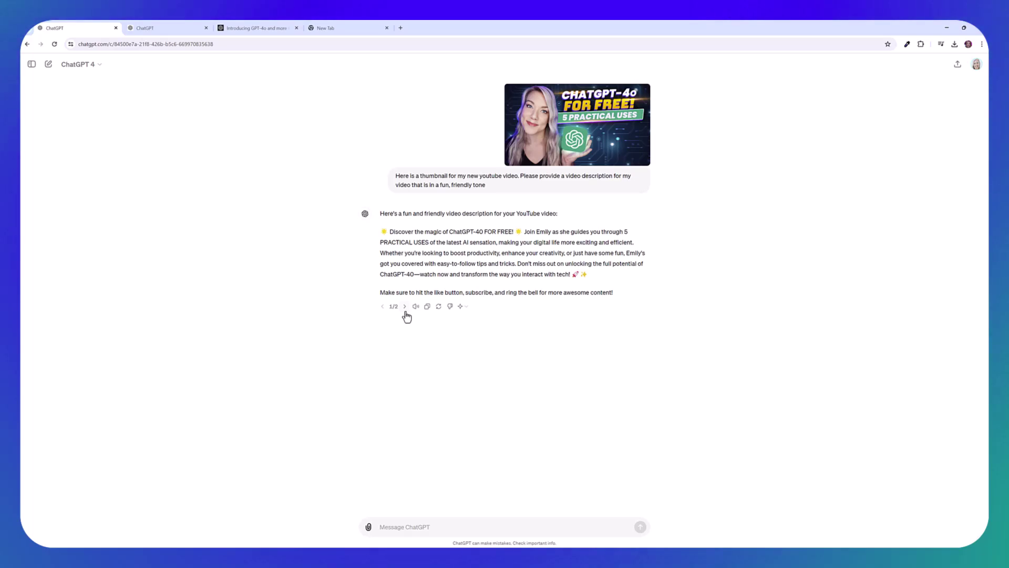
Step: View the longer second description version (2/2), then return to the GPT-4o announcement article
click(404, 306)
key(ctrl+3)
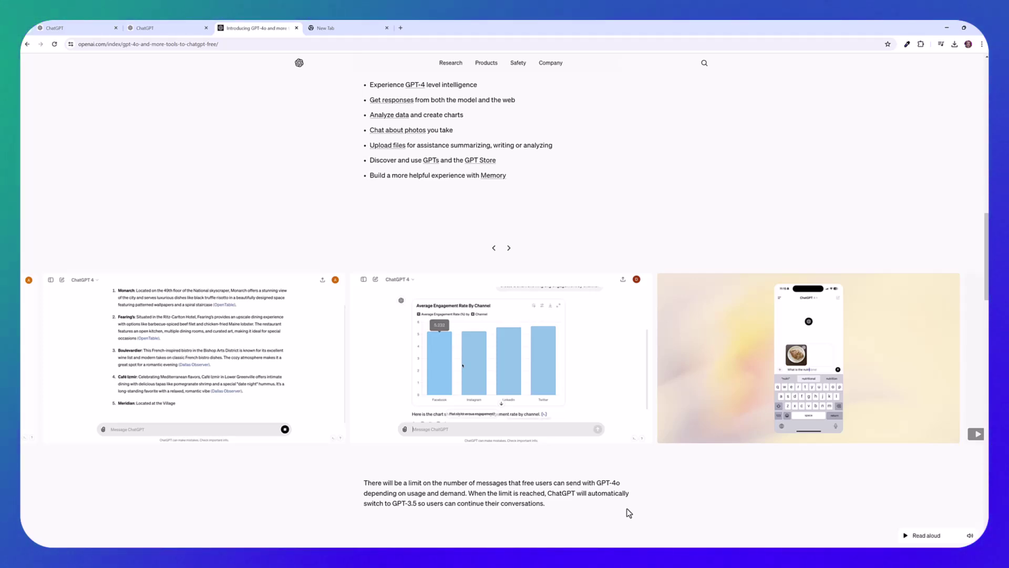
scroll(550, 255, up, 1)
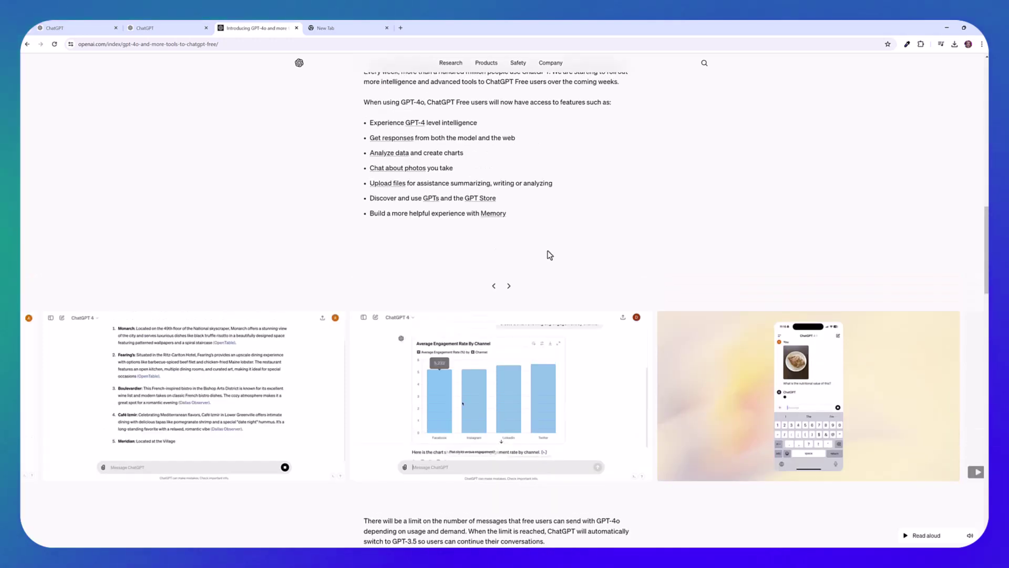